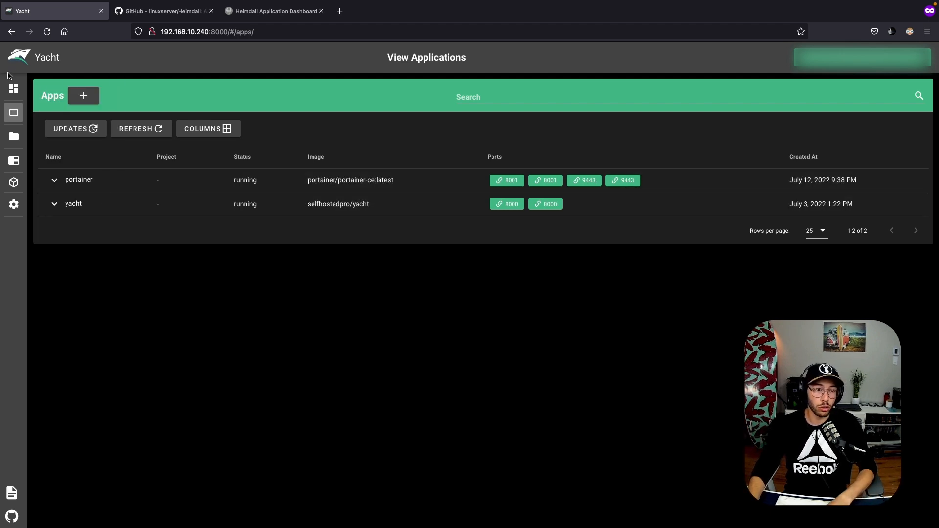
Examine the Heimdall readme on GitHub, from the About section through Supported applications and Installing.
{"action": "left_click", "coordinate": [21, 56]}
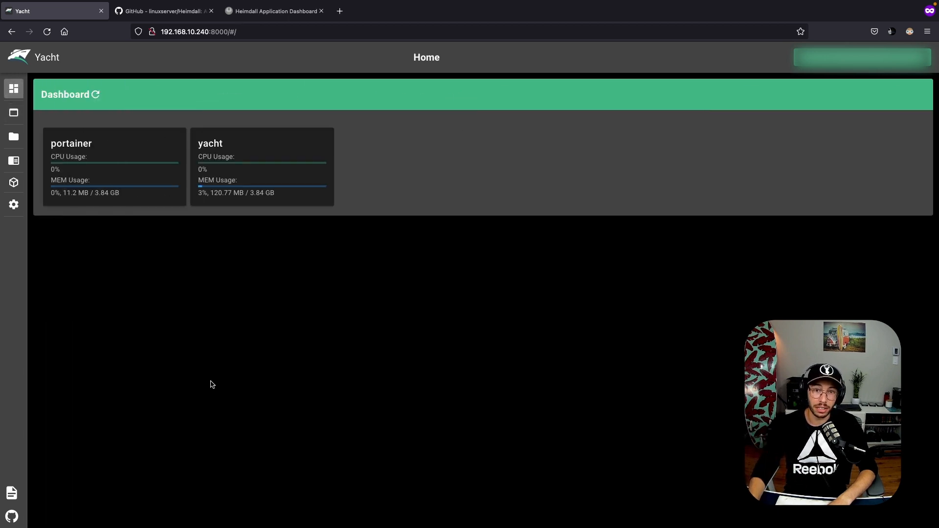
{"action": "key", "text": "ctrl+Tab"}
{"action": "scroll", "coordinate": [98, 280], "scroll_direction": "down", "scroll_amount": 15}
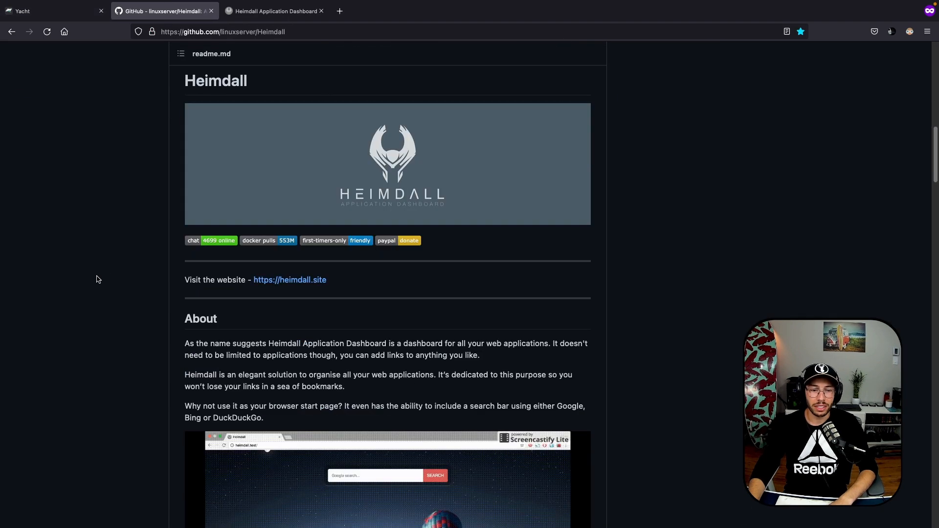
{"action": "scroll", "coordinate": [98, 279], "scroll_direction": "down", "scroll_amount": 3}
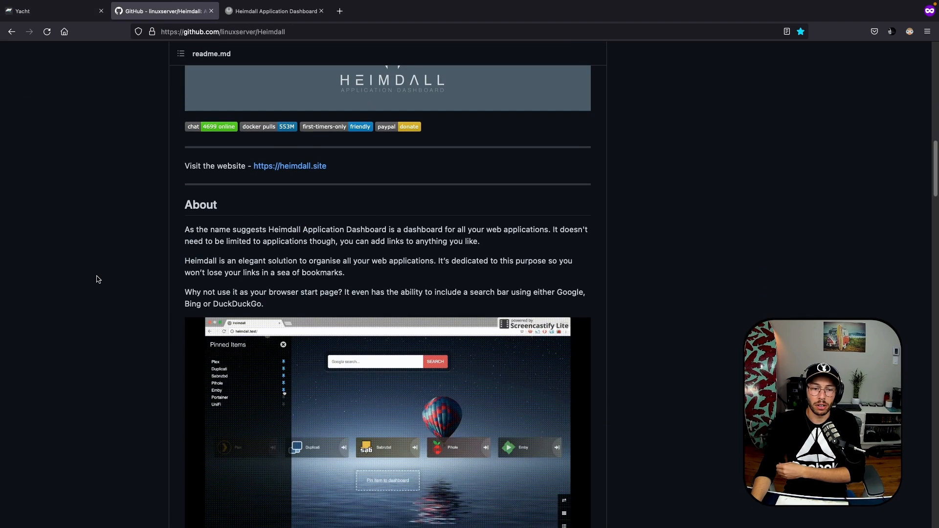
{"action": "scroll", "coordinate": [98, 279], "scroll_direction": "down", "scroll_amount": 1}
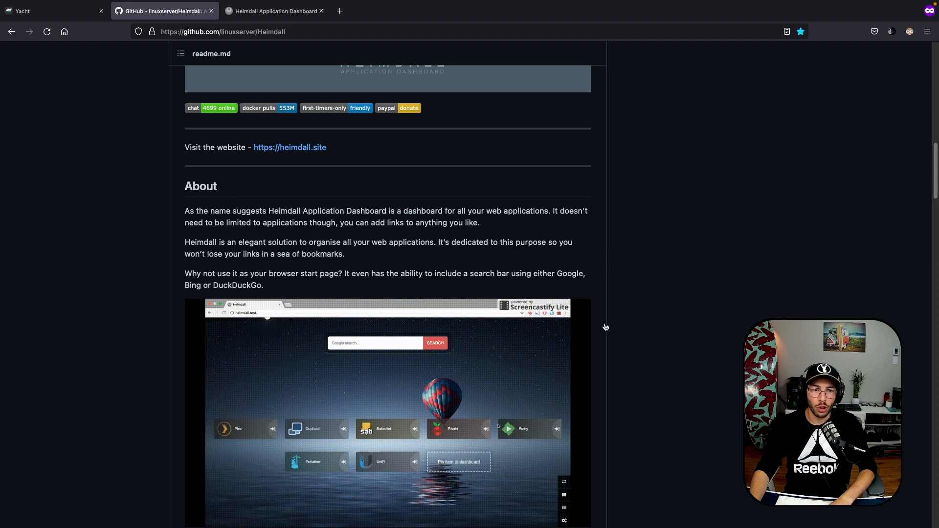
{"action": "scroll", "coordinate": [630, 321], "scroll_direction": "down", "scroll_amount": 2}
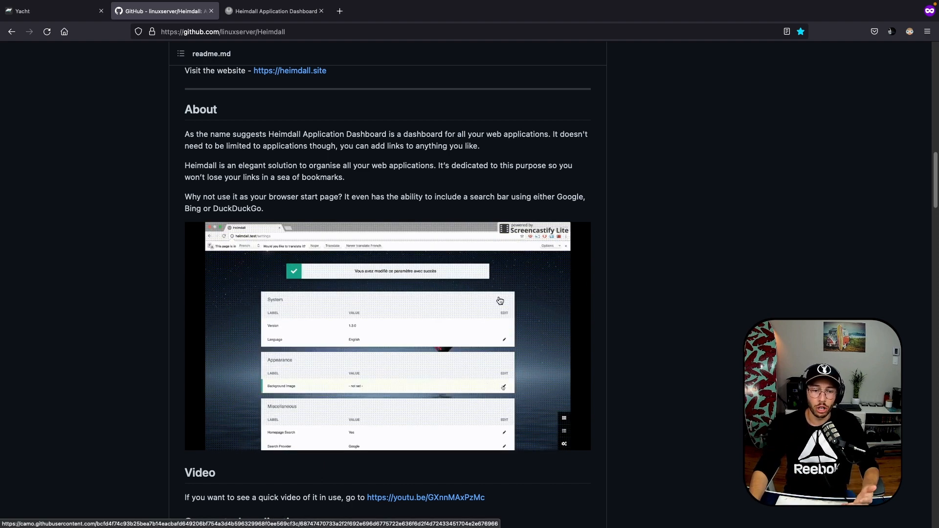
{"action": "scroll", "coordinate": [712, 292], "scroll_direction": "down", "scroll_amount": 6}
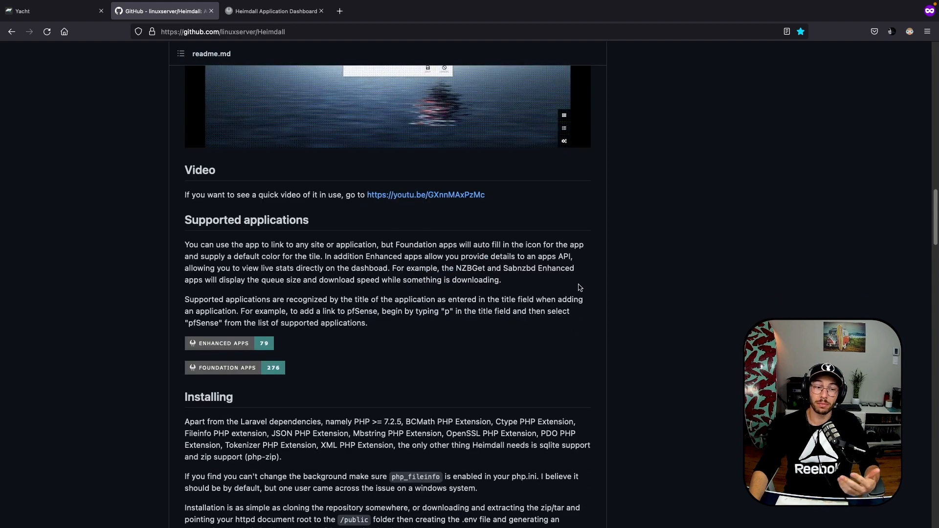
{"action": "scroll", "coordinate": [404, 328], "scroll_direction": "up", "scroll_amount": 18}
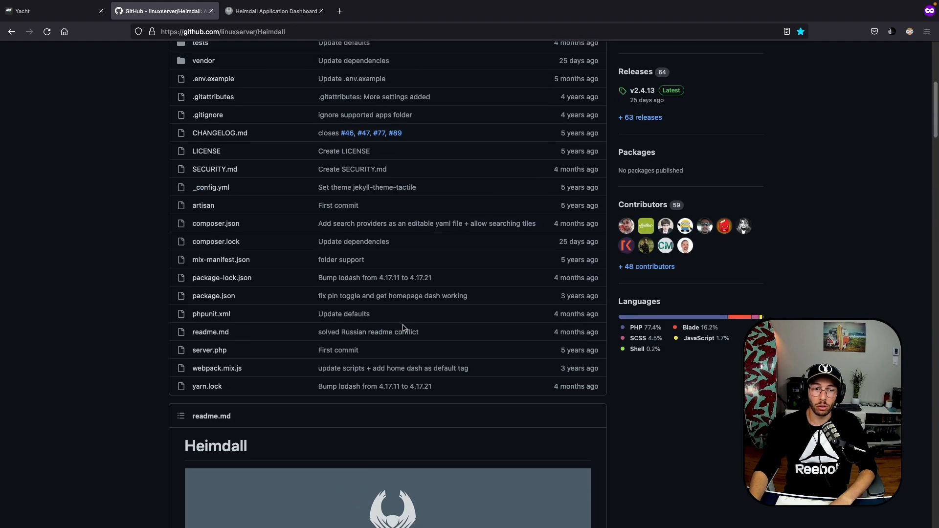
{"action": "scroll", "coordinate": [404, 328], "scroll_direction": "down", "scroll_amount": 8}
Look over the landing page of the Heimdall project website at heimdall.site.
{"action": "left_click", "coordinate": [274, 11]}
{"action": "scroll", "coordinate": [479, 357], "scroll_direction": "down", "scroll_amount": 10}
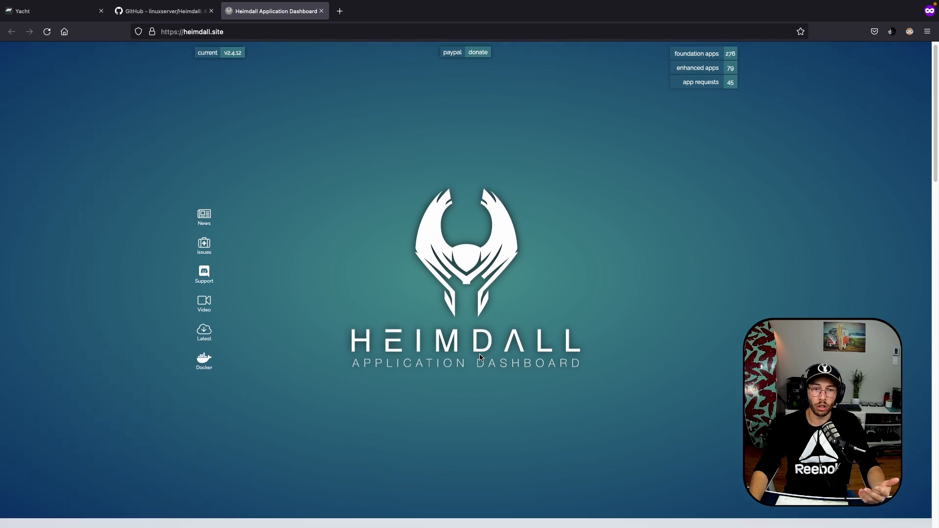
{"action": "scroll", "coordinate": [479, 357], "scroll_direction": "down", "scroll_amount": 4}
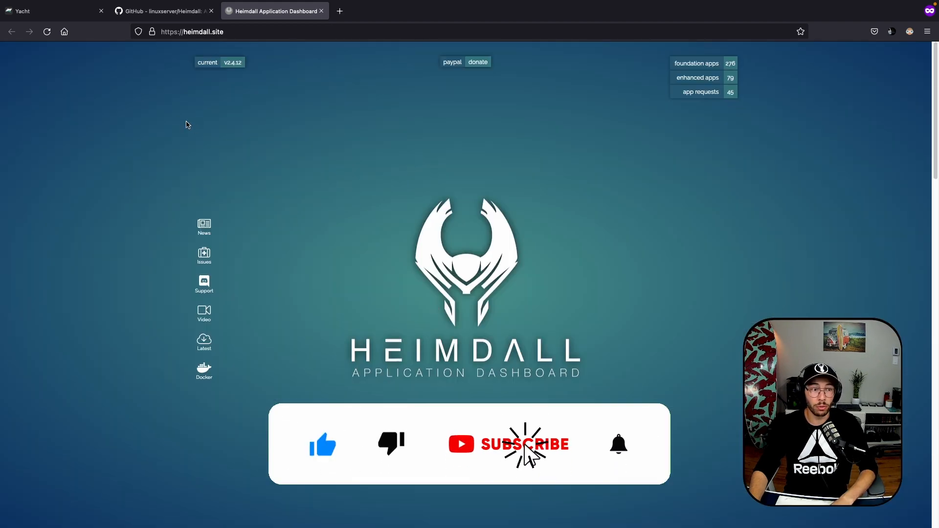
Return to Yacht and open the Default template collection.
{"action": "key", "text": "ctrl+Tab"}
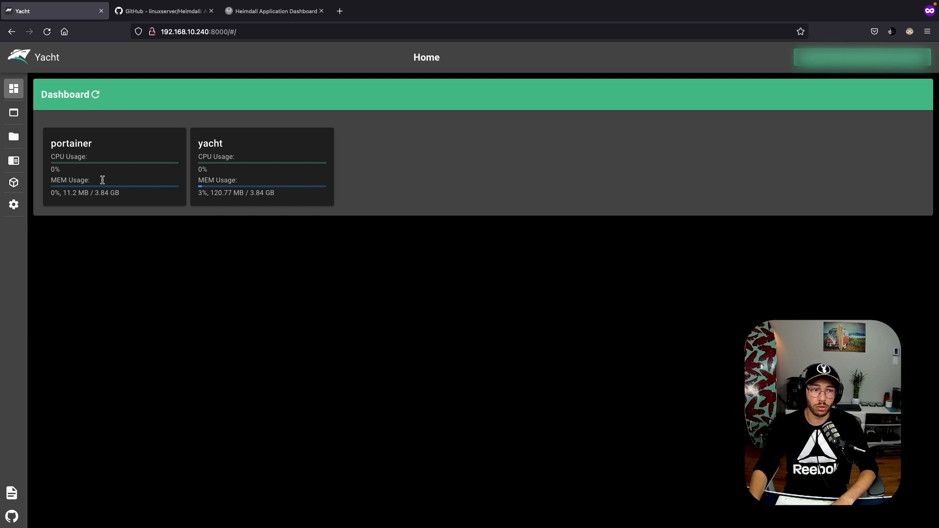
{"action": "mouse_move", "coordinate": [17, 138]}
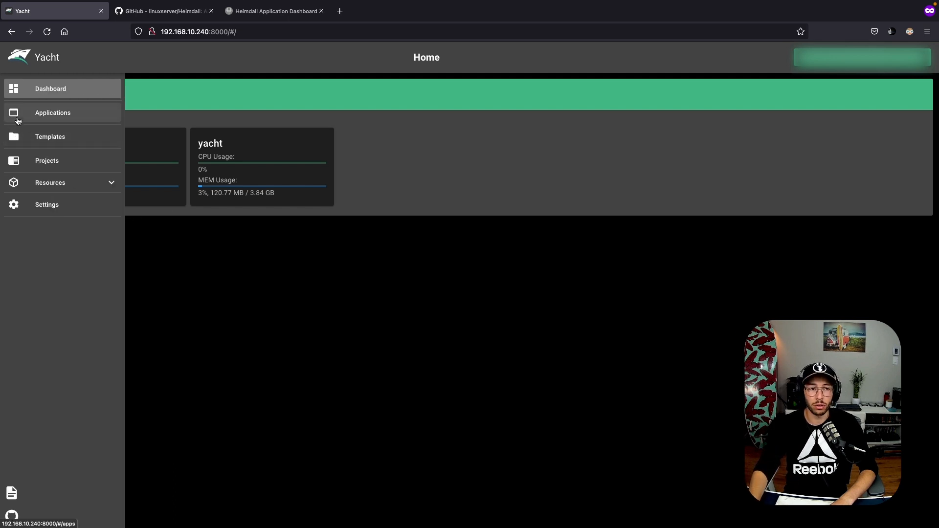
{"action": "left_click", "coordinate": [18, 115]}
{"action": "left_click", "coordinate": [16, 137]}
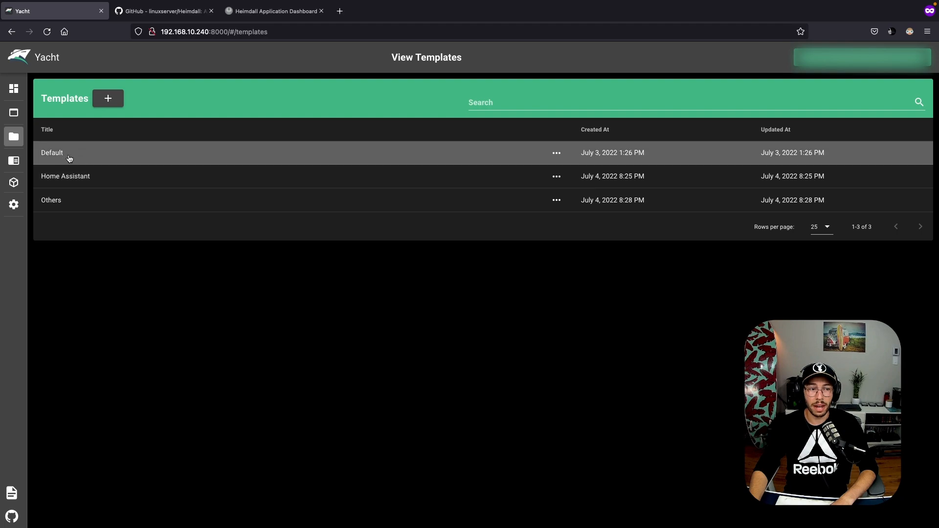
{"action": "left_click", "coordinate": [73, 153]}
Search the Default templates for "hei" and start deploying the Heimdall template.
{"action": "scroll", "coordinate": [302, 154], "scroll_direction": "down", "scroll_amount": 6}
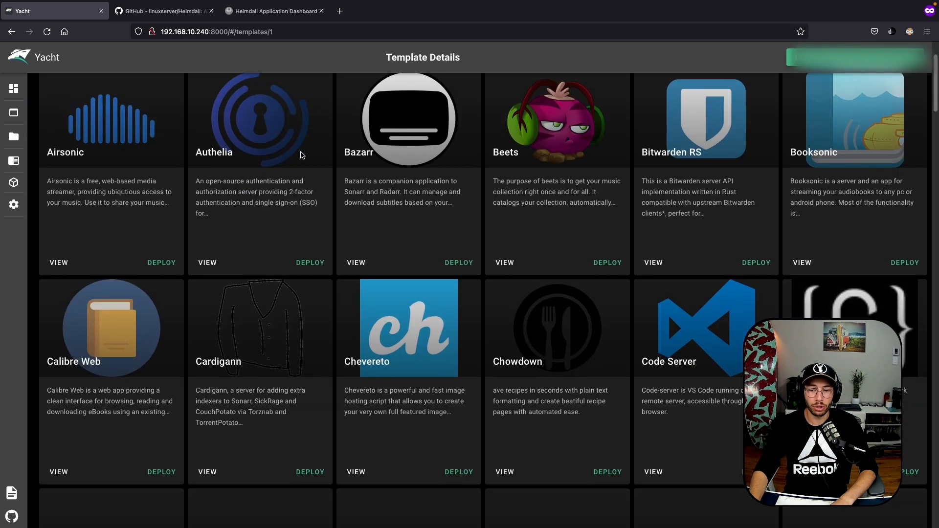
{"action": "scroll", "coordinate": [302, 155], "scroll_direction": "up", "scroll_amount": 6}
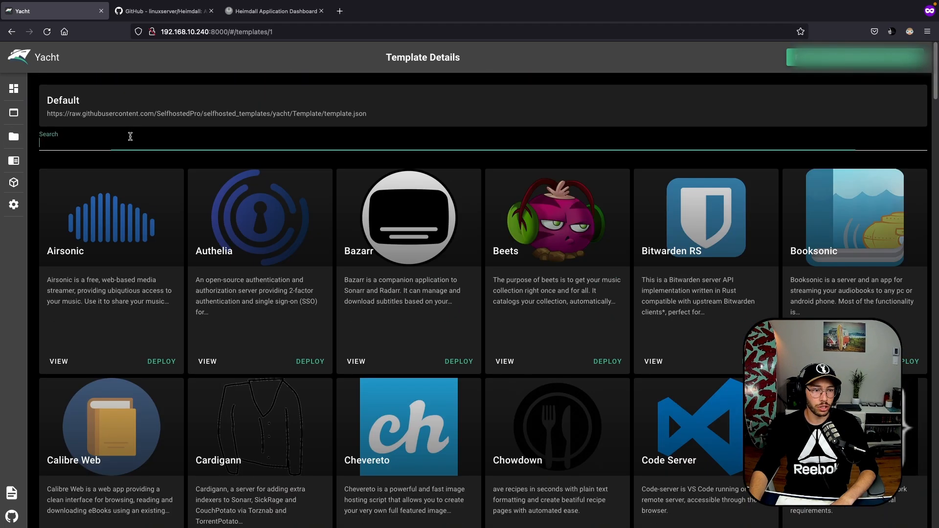
{"action": "left_click", "coordinate": [135, 136]}
{"action": "type", "text": "hei"}
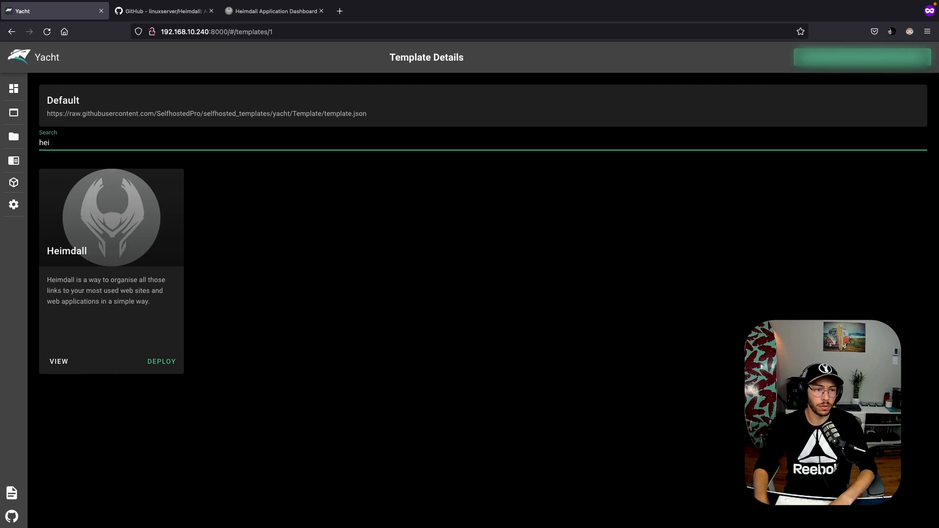
{"action": "left_click", "coordinate": [439, 294]}
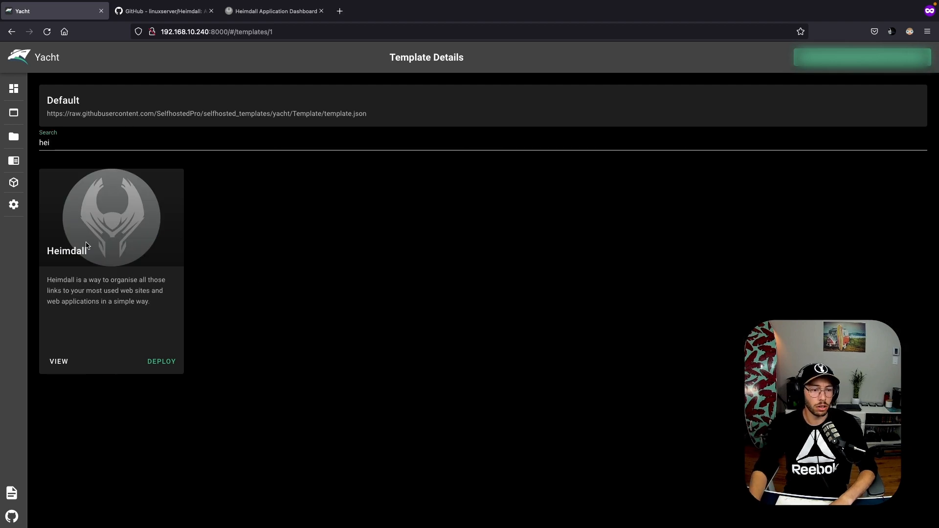
{"action": "left_click", "coordinate": [157, 367]}
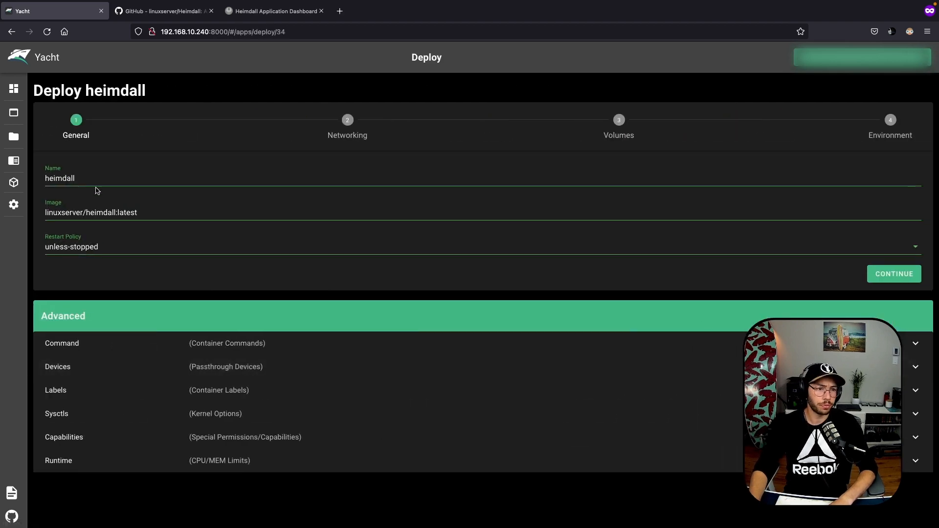
Set the Heimdall container's restart policy to always and proceed to the networking settings.
{"action": "left_click", "coordinate": [121, 246]}
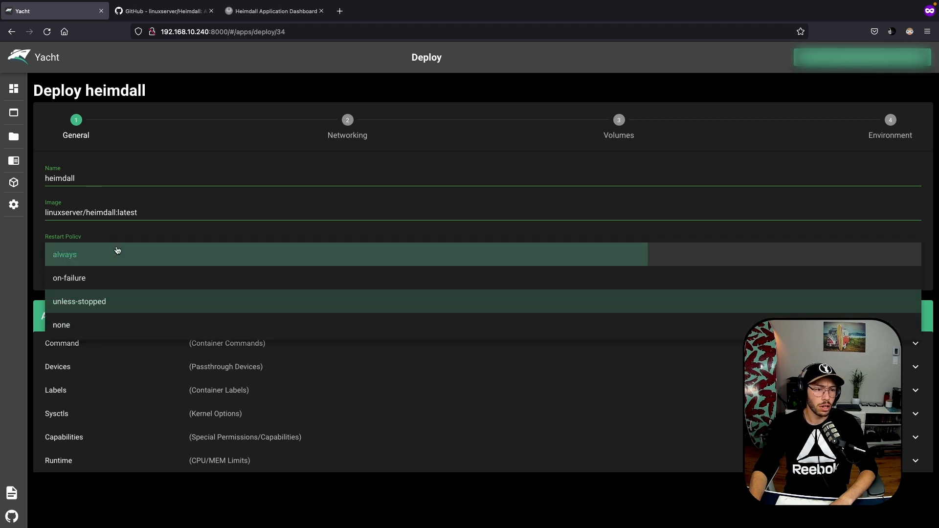
{"action": "left_click", "coordinate": [117, 250]}
{"action": "left_click", "coordinate": [117, 248]}
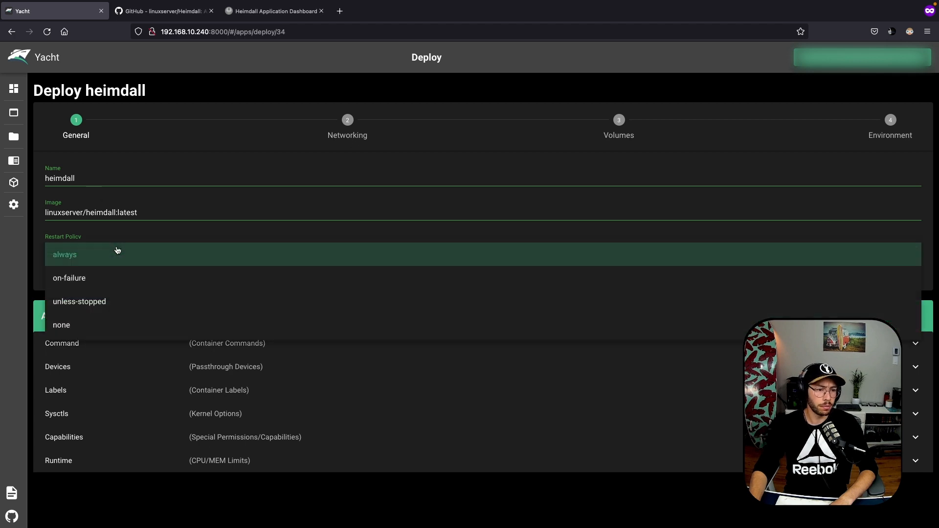
{"action": "left_click", "coordinate": [115, 305]}
{"action": "left_click", "coordinate": [91, 256]}
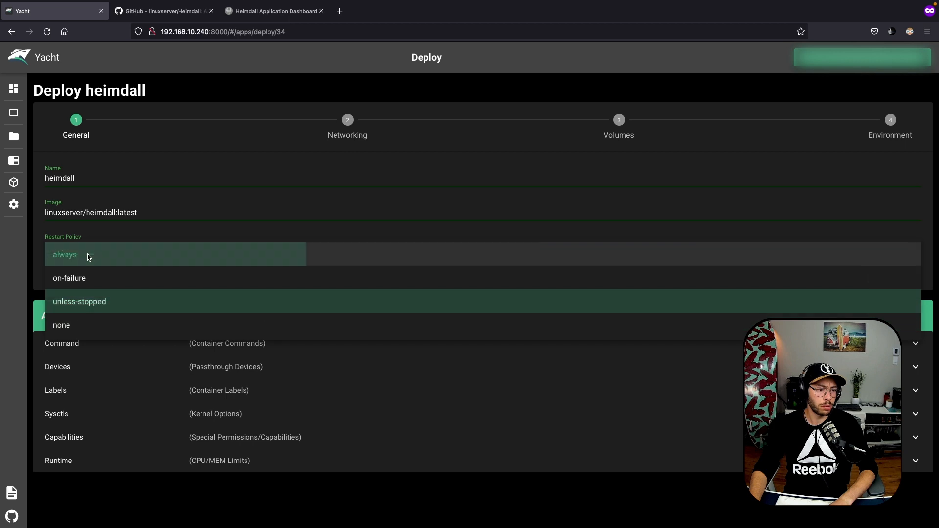
{"action": "left_click", "coordinate": [86, 254]}
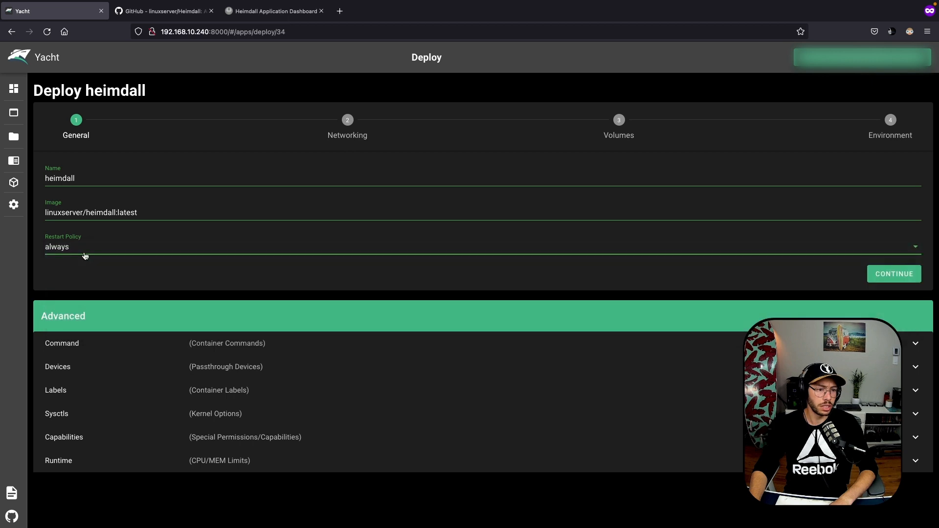
{"action": "left_click", "coordinate": [887, 274]}
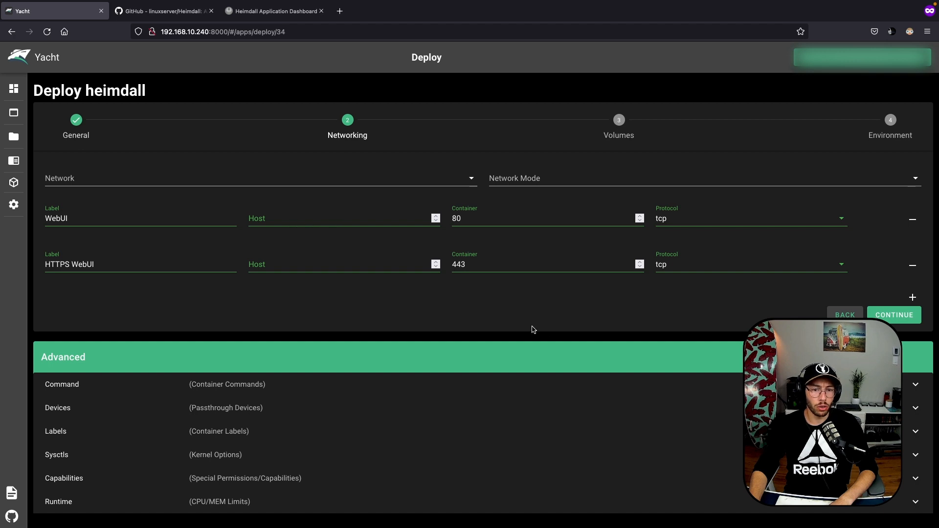
Set the host ports to 80 for WebUI and 443 for HTTPS WebUI, and proceed to the volume settings.
{"action": "left_click", "coordinate": [291, 220]}
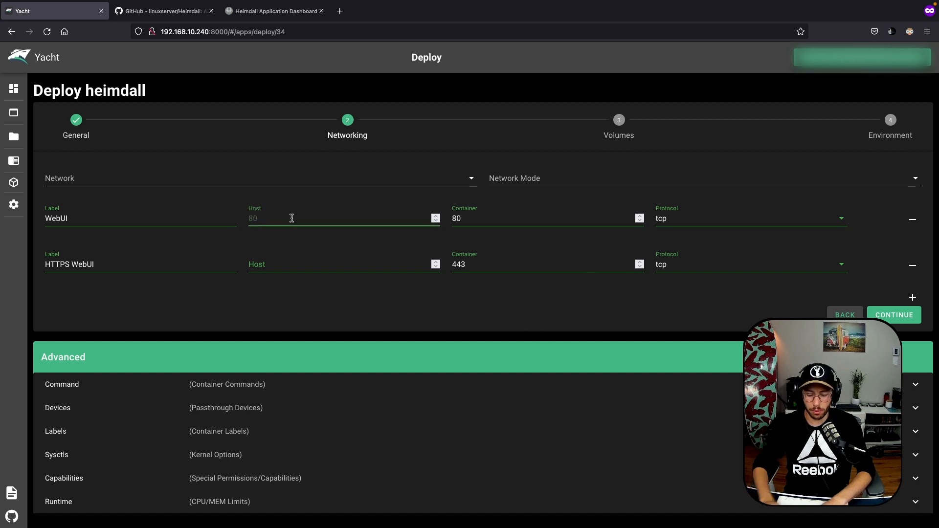
{"action": "type", "text": "80"}
{"action": "left_click", "coordinate": [288, 261]}
{"action": "type", "text": "443"}
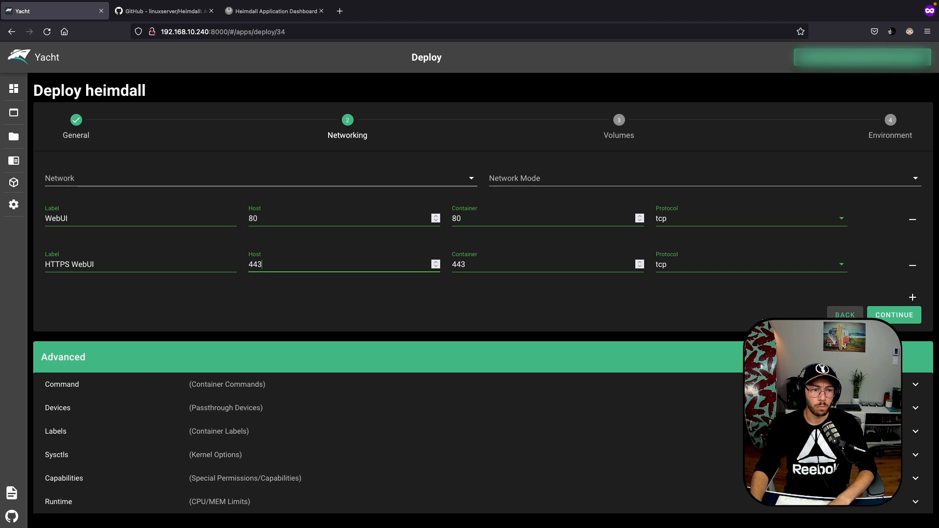
{"action": "left_click", "coordinate": [895, 316]}
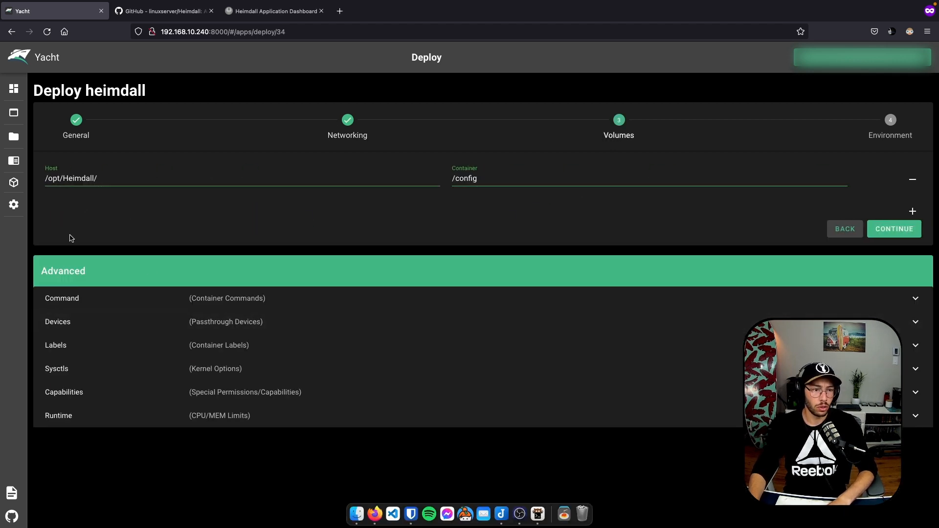
Accept the volume mapping from host /opt/Heimdall/ to container /config and proceed to the environment settings.
{"action": "left_click", "coordinate": [123, 182]}
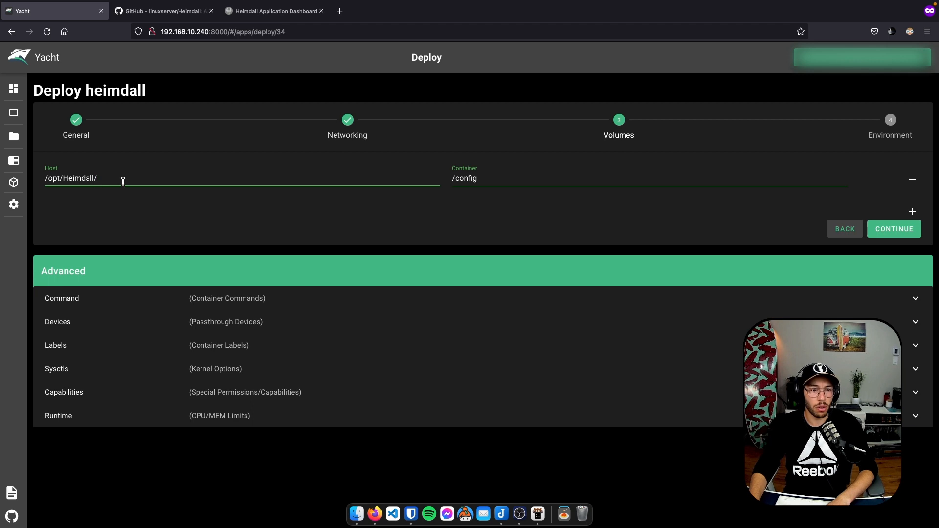
{"action": "left_click", "coordinate": [567, 181]}
{"action": "left_click", "coordinate": [894, 229]}
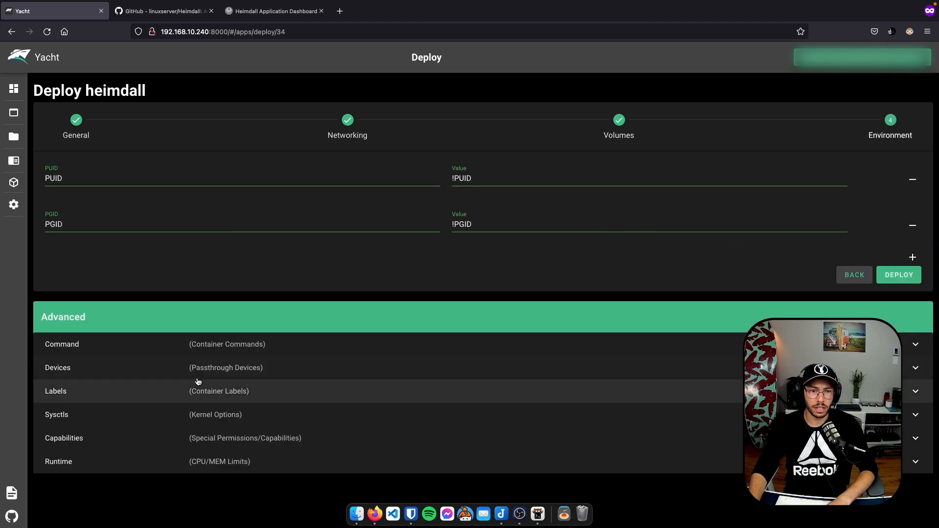
Set both the PUID and PGID environment values to 1000 and deploy the Heimdall container.
{"action": "left_click_drag", "start_coordinate": [518, 177], "coordinate": [381, 176]}
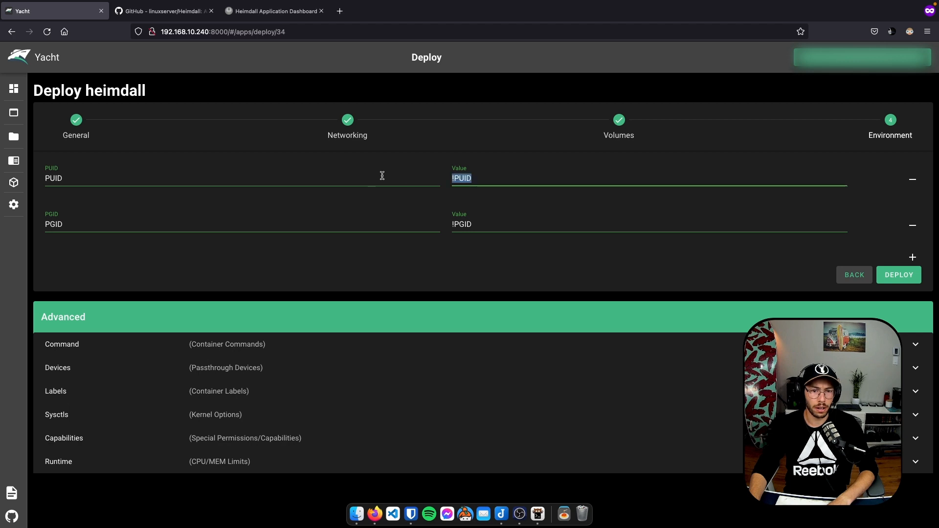
{"action": "type", "text": "1000"}
{"action": "key", "text": "ctrl+a"}
{"action": "key", "text": "ctrl+c"}
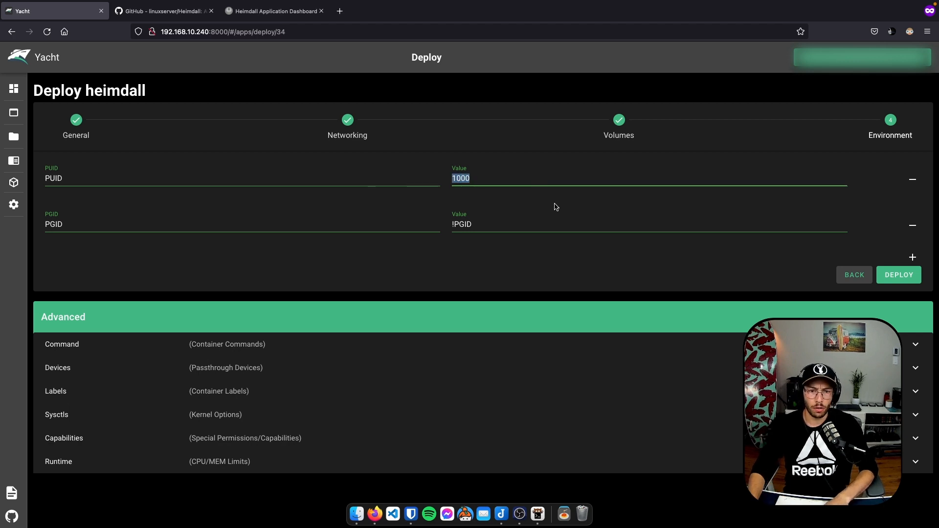
{"action": "left_click", "coordinate": [536, 224]}
{"action": "key", "text": "ctrl+a"}
{"action": "key", "text": "ctrl+v"}
{"action": "left_click", "coordinate": [887, 275]}
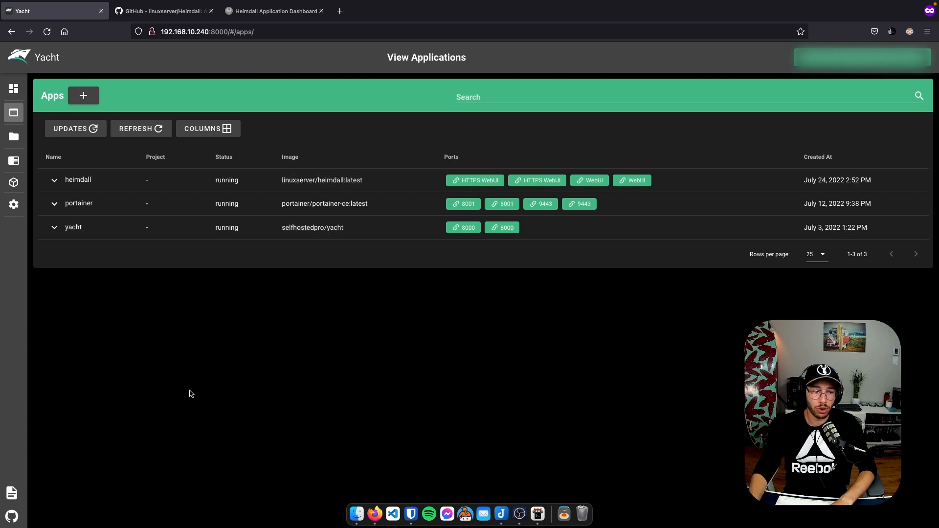
Check the heimdall container's details and its resource usage on the Yacht dashboard.
{"action": "left_click", "coordinate": [78, 180]}
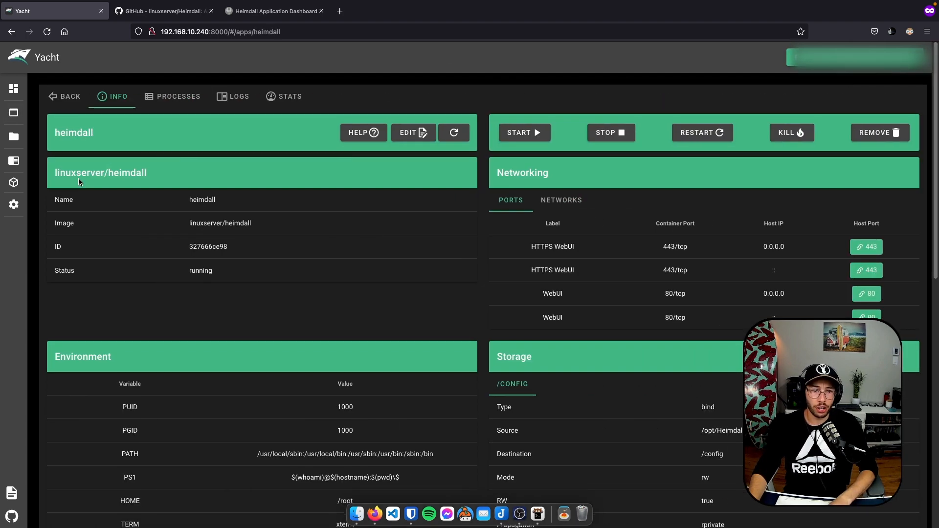
{"action": "left_click", "coordinate": [20, 88]}
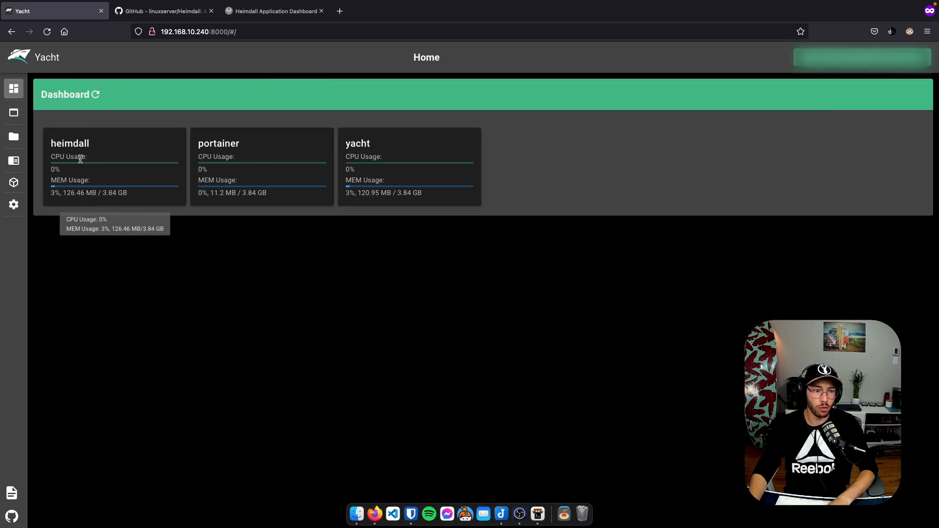
{"action": "left_click", "coordinate": [280, 29]}
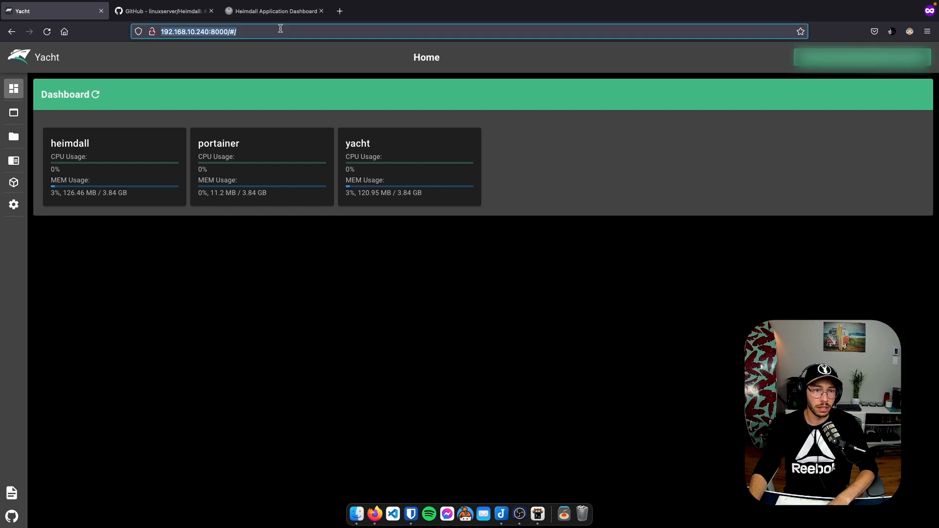
{"action": "key", "text": "super+c"}
{"action": "key", "text": "super+t"}
{"action": "key", "text": "super+v"}
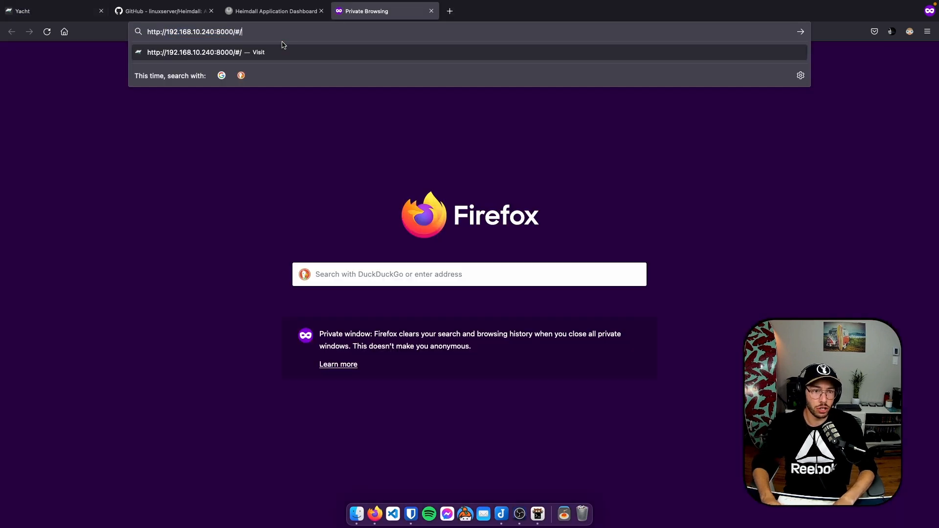
{"action": "key", "text": "BackSpace"}
{"action": "key", "text": "BackSpace"}
{"action": "key", "text": "BackSpace"}
{"action": "key", "text": "BackSpace"}
{"action": "key", "text": "BackSpace"}
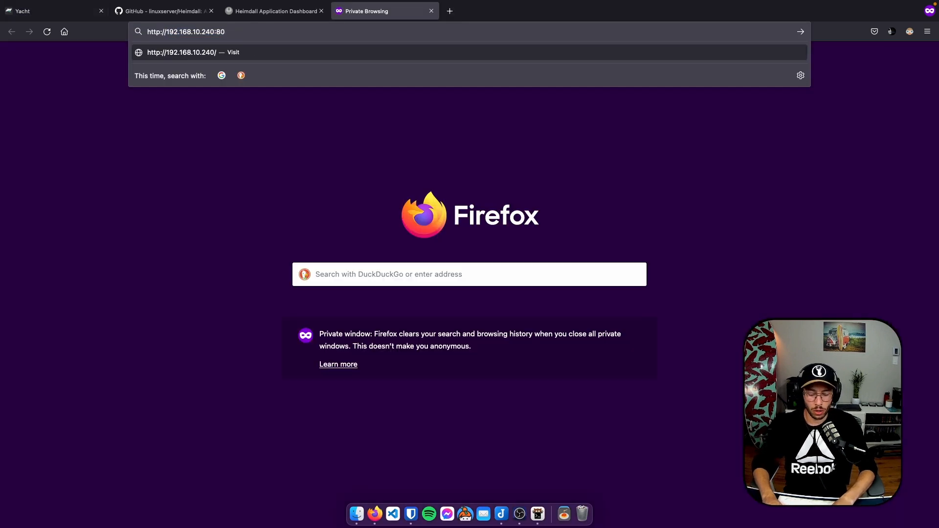
{"action": "key", "text": "BackSpace"}
{"action": "key", "text": "BackSpace"}
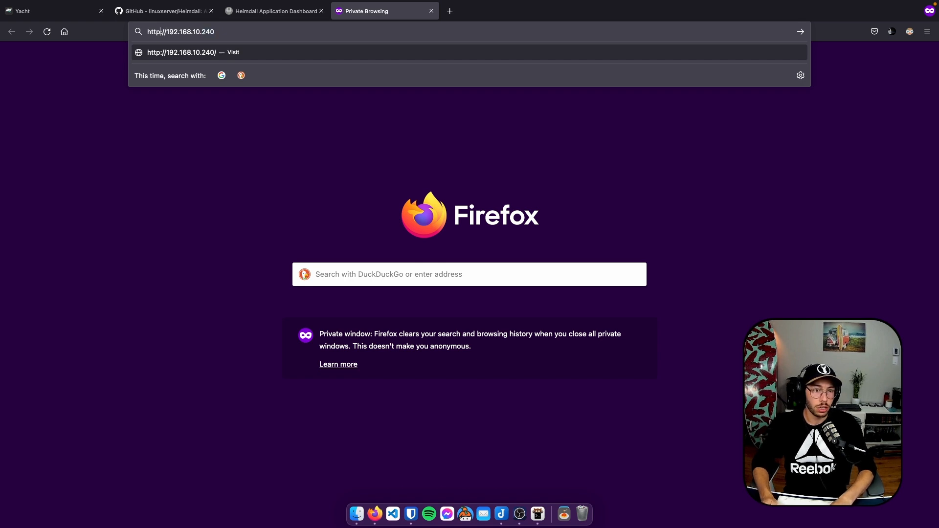
{"action": "key", "text": "Return"}
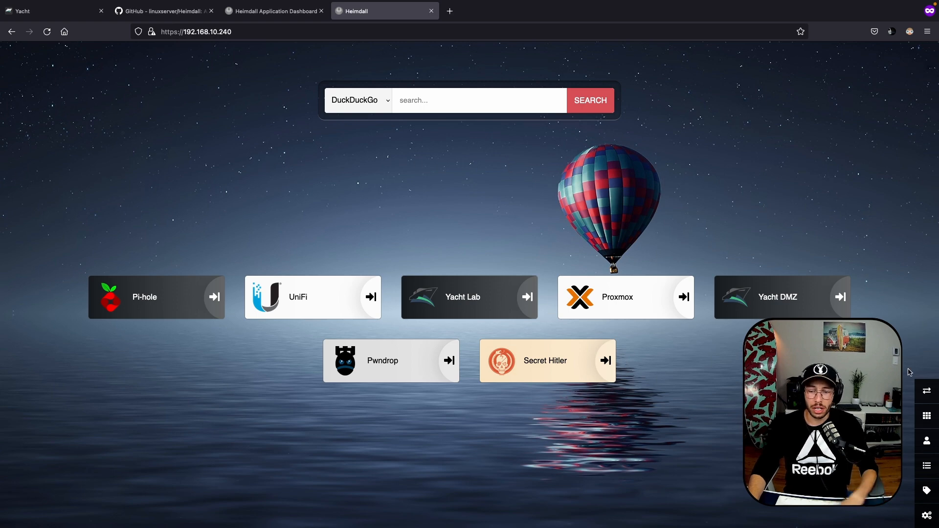
Start a new entry from Heimdall's application list and choose Guacamole as its application type.
{"action": "left_click", "coordinate": [928, 473]}
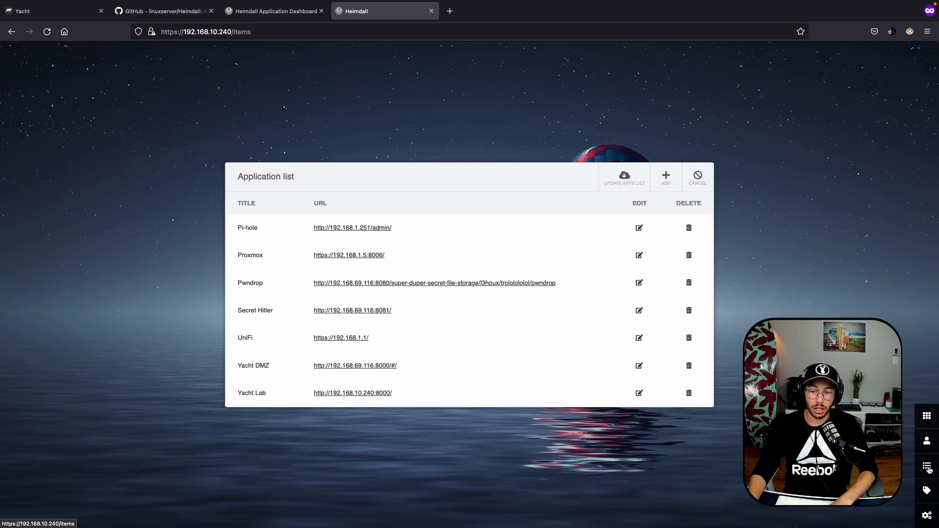
{"action": "left_click", "coordinate": [665, 182]}
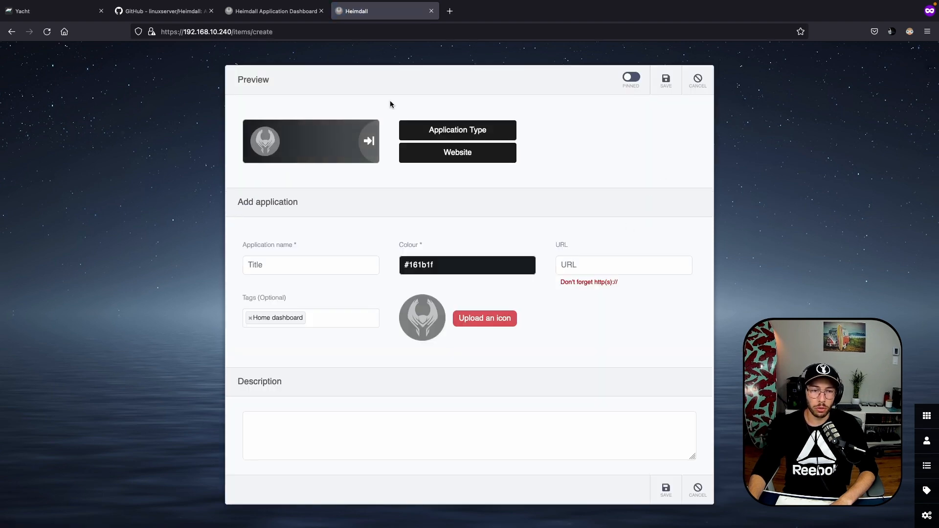
{"action": "left_click", "coordinate": [342, 145]}
{"action": "key", "text": "ctrl+w"}
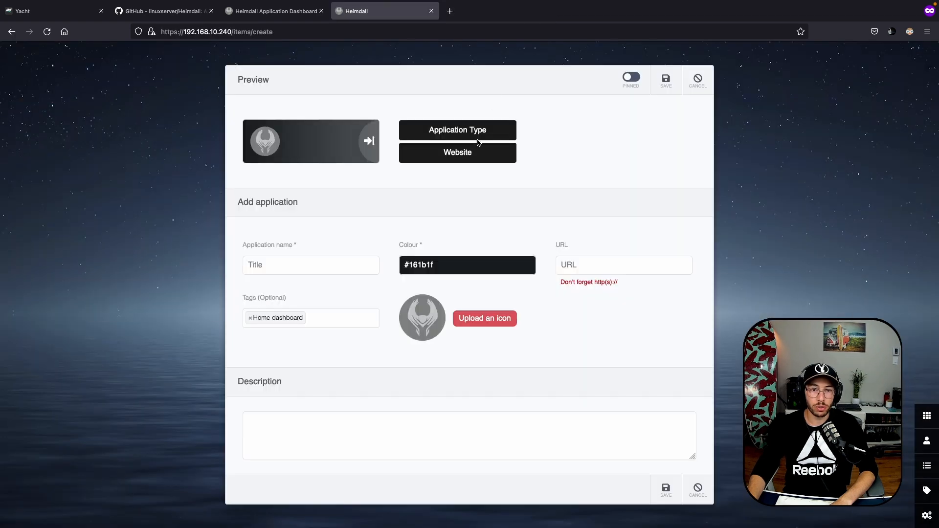
{"action": "left_click", "coordinate": [585, 126]}
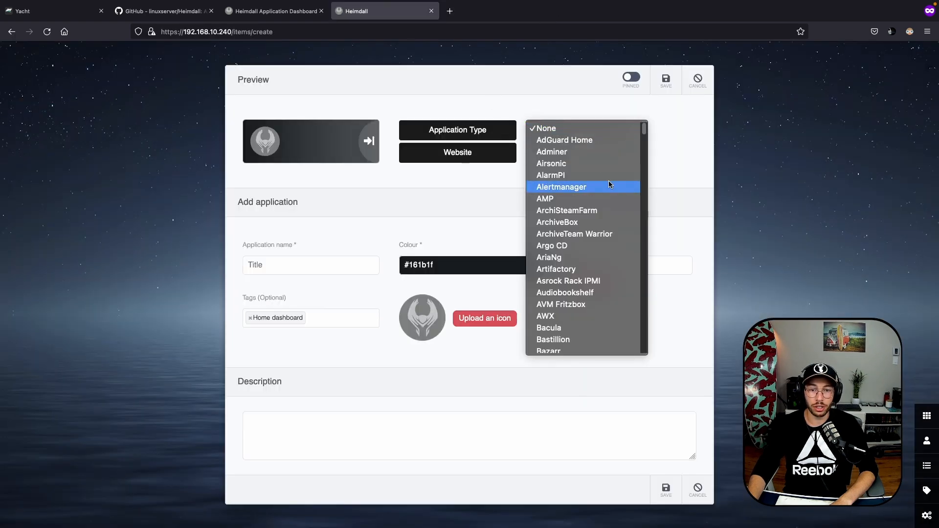
{"action": "scroll", "coordinate": [609, 183], "scroll_direction": "down", "scroll_amount": 10}
{"action": "scroll", "coordinate": [609, 188], "scroll_direction": "down", "scroll_amount": 12}
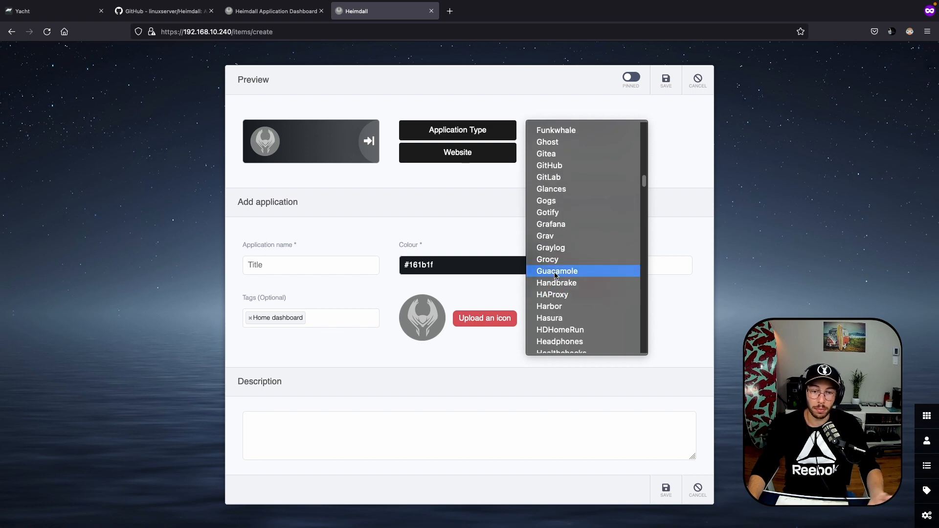
{"action": "left_click", "coordinate": [606, 271]}
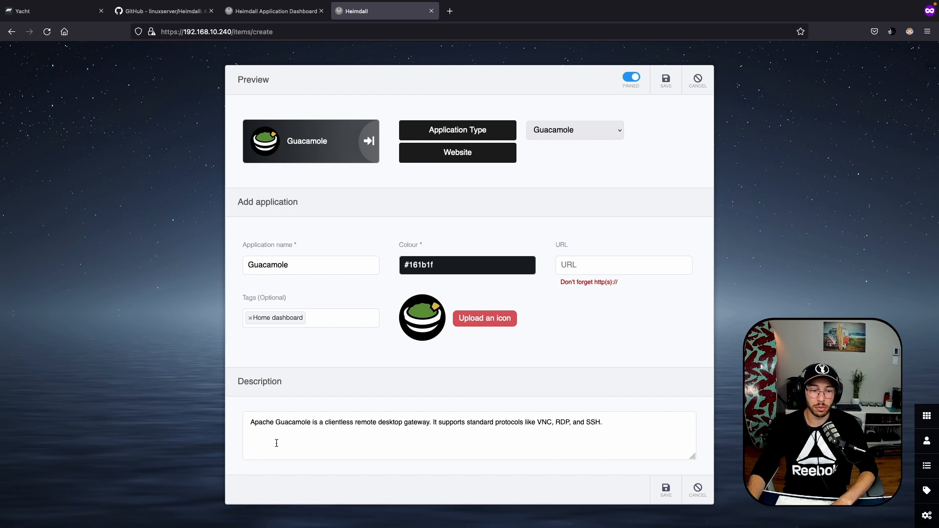
Change the new entry's application type to Ghost.
{"action": "left_click", "coordinate": [454, 440]}
{"action": "left_click", "coordinate": [564, 129]}
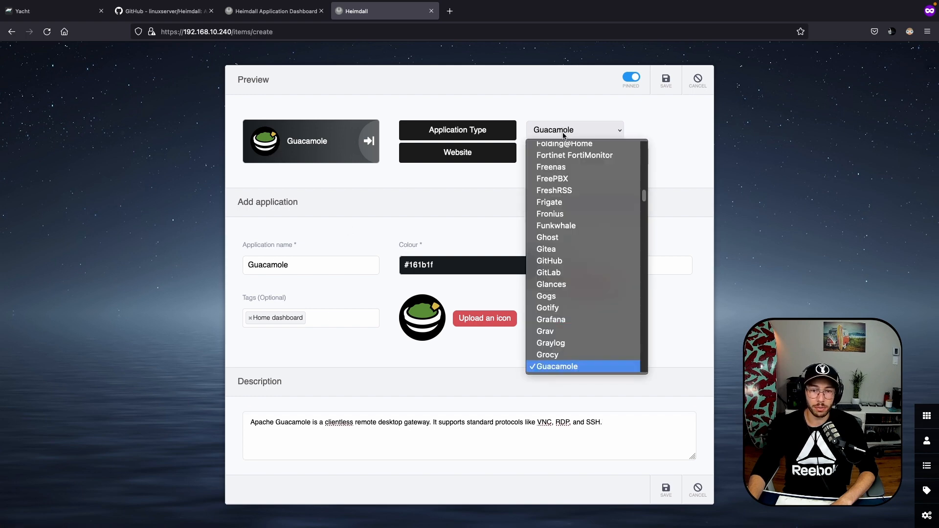
{"action": "left_click", "coordinate": [563, 242]}
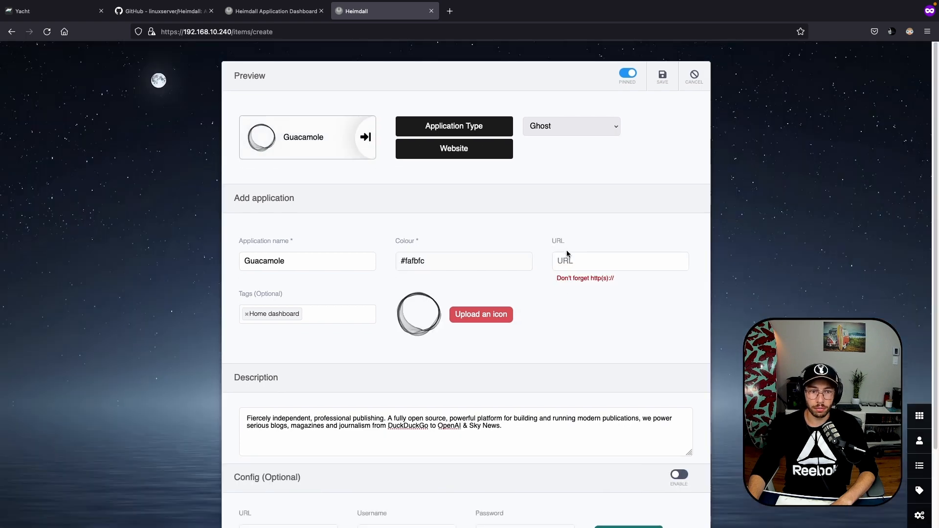
{"action": "left_click", "coordinate": [543, 432]}
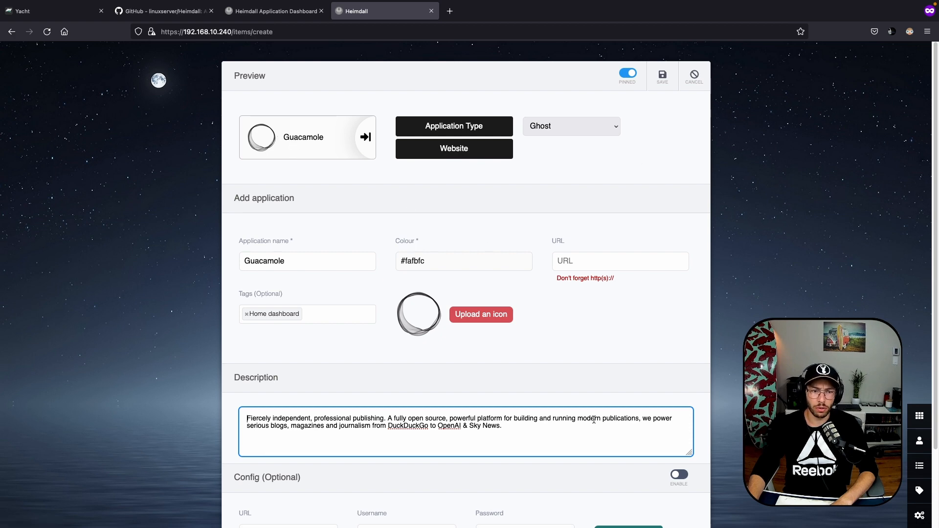
{"action": "left_click_drag", "start_coordinate": [292, 264], "coordinate": [234, 265]}
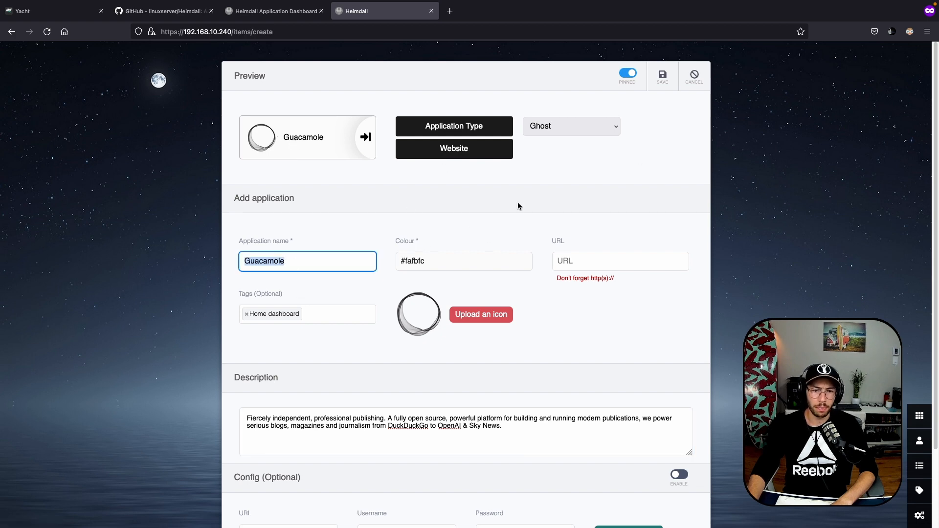
Switch the new entry's application type to Homebridge.
{"action": "left_click", "coordinate": [562, 198]}
{"action": "left_click", "coordinate": [607, 134]}
{"action": "left_click", "coordinate": [603, 127]}
{"action": "left_click", "coordinate": [603, 128]}
{"action": "scroll", "coordinate": [570, 313], "scroll_direction": "down", "scroll_amount": 5}
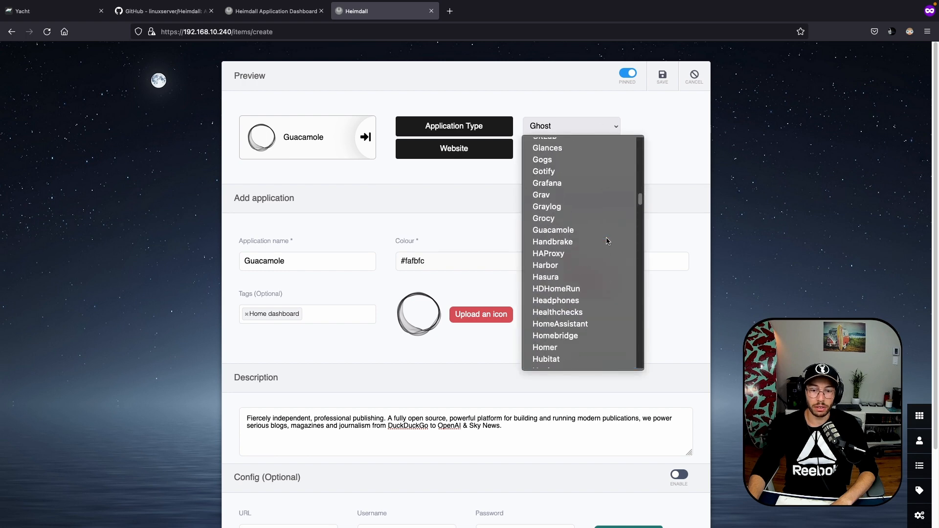
{"action": "left_click", "coordinate": [570, 319]}
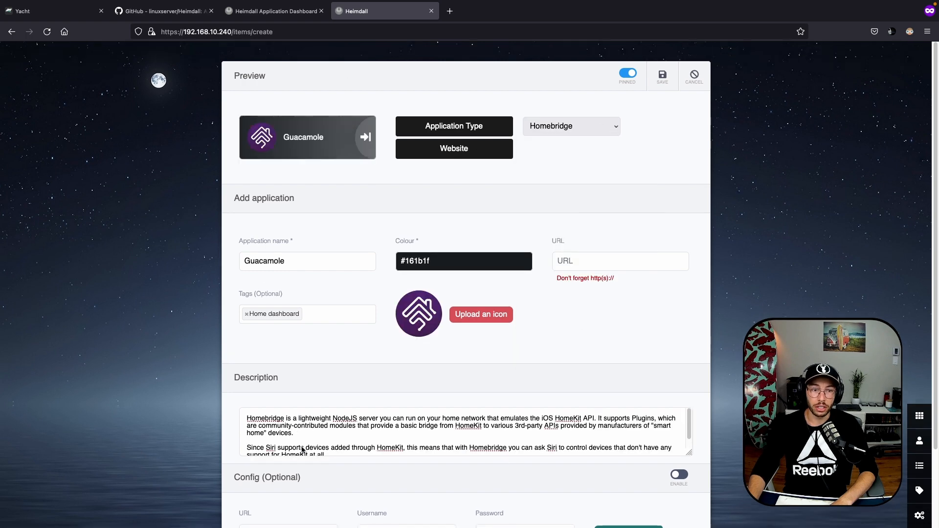
Examine the Homebridge entry's description, optional URL, username and password fields and pinned option, and cancel the new entry.
{"action": "scroll", "coordinate": [315, 142], "scroll_direction": "down", "scroll_amount": 2}
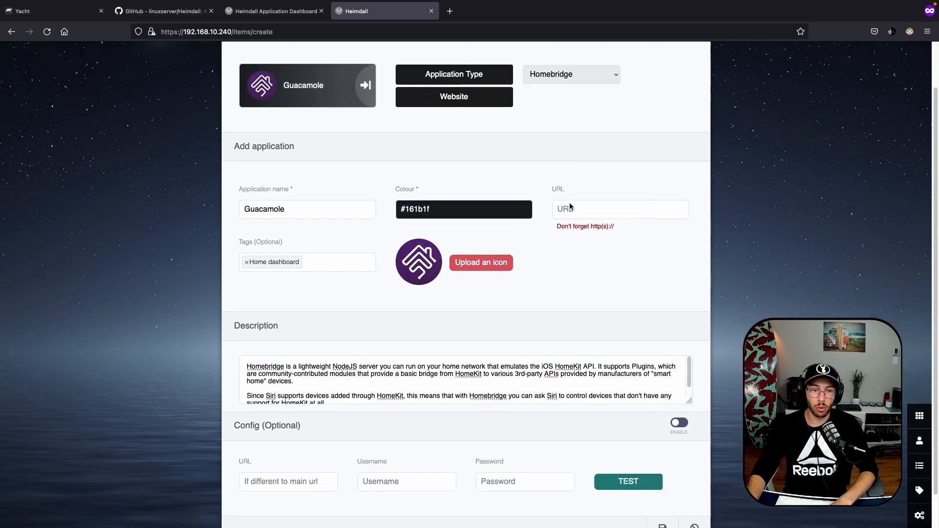
{"action": "scroll", "coordinate": [257, 353], "scroll_direction": "down", "scroll_amount": 1}
{"action": "scroll", "coordinate": [258, 353], "scroll_direction": "down", "scroll_amount": 1}
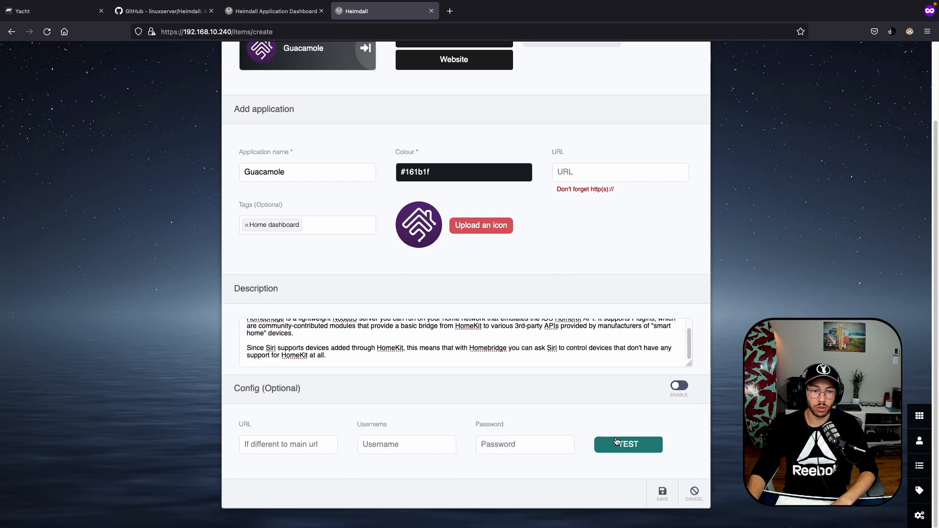
{"action": "left_click", "coordinate": [279, 450]}
{"action": "left_click", "coordinate": [413, 447]}
{"action": "left_click", "coordinate": [484, 445]}
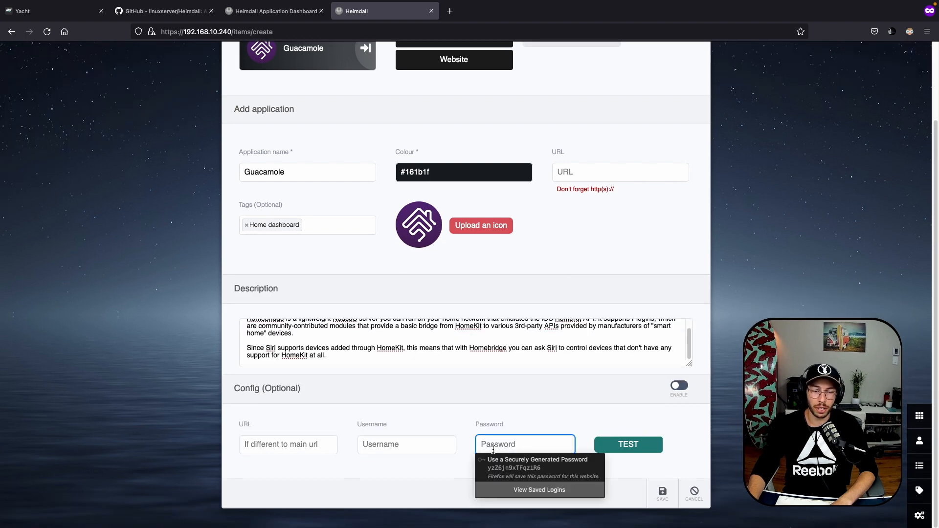
{"action": "left_click", "coordinate": [497, 404]}
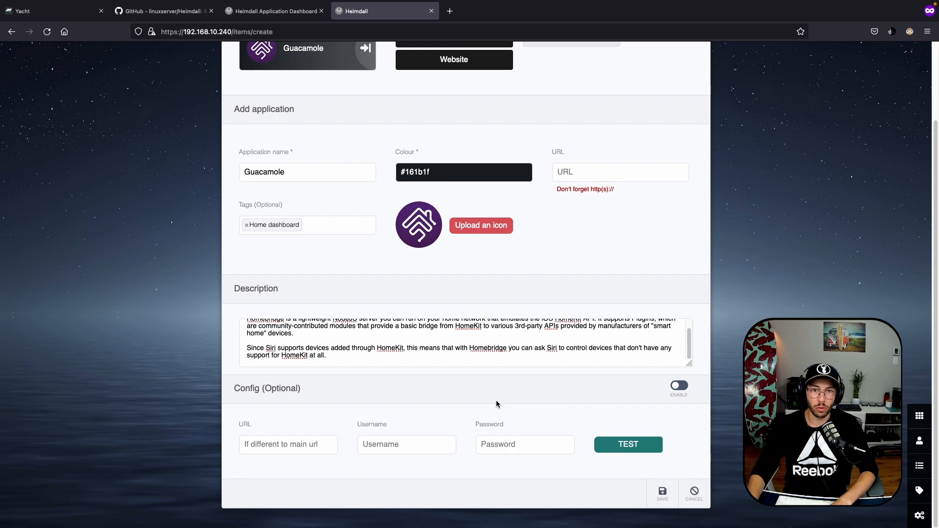
{"action": "scroll", "coordinate": [499, 376], "scroll_direction": "up", "scroll_amount": 3}
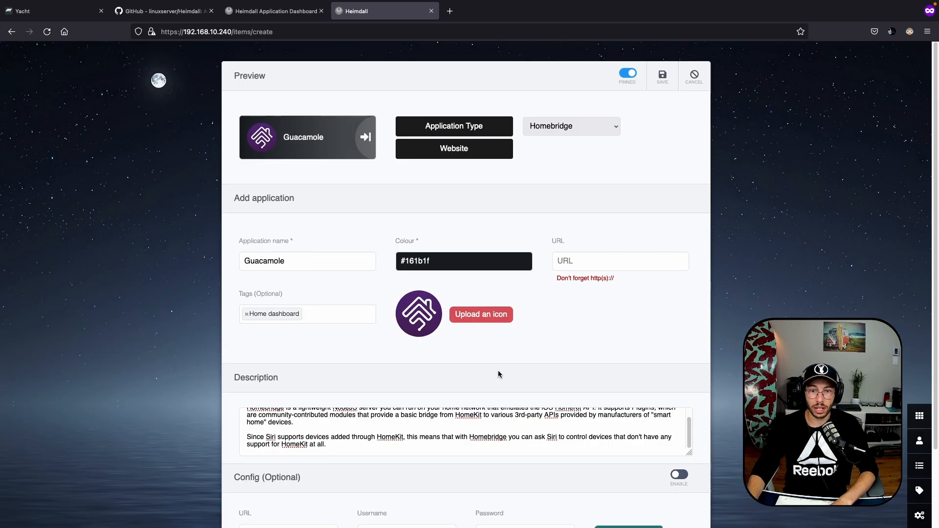
{"action": "scroll", "coordinate": [675, 297], "scroll_direction": "down", "scroll_amount": 3}
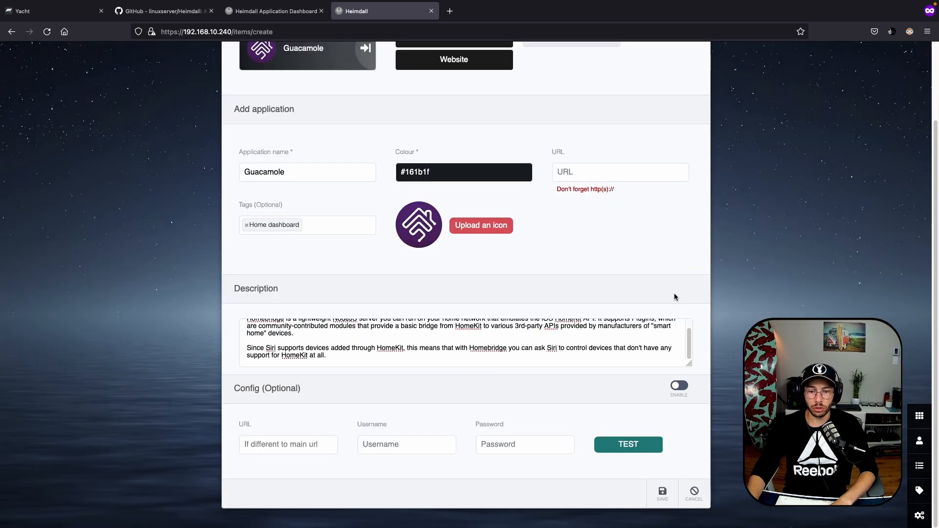
{"action": "scroll", "coordinate": [639, 258], "scroll_direction": "up", "scroll_amount": 4}
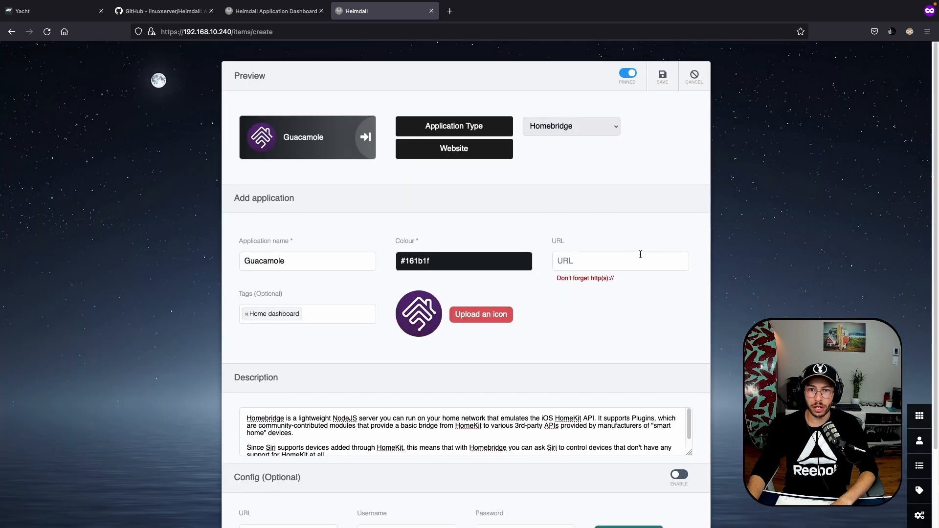
{"action": "left_click", "coordinate": [632, 74]}
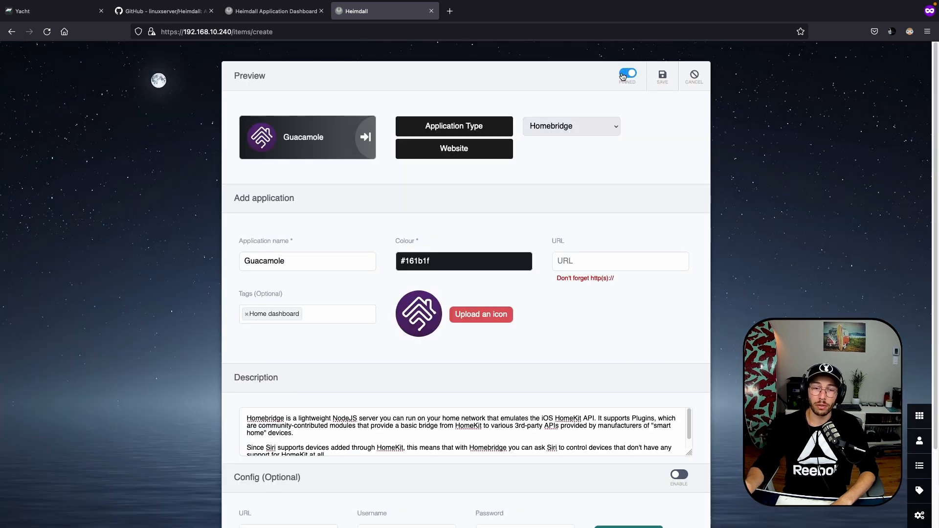
{"action": "left_click", "coordinate": [694, 78]}
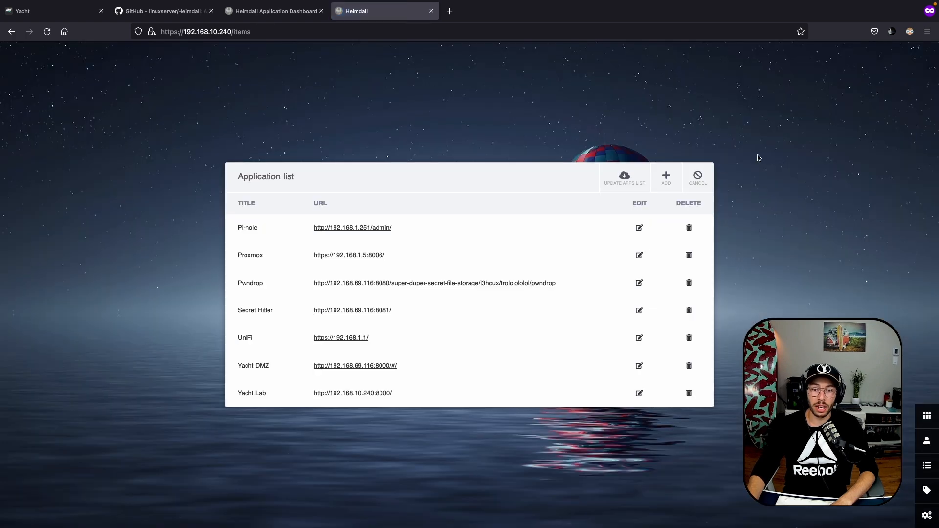
Return to the Heimdall dashboard, try out the Secret Hitler application link, and close the page it opens.
{"action": "left_click", "coordinate": [923, 417]}
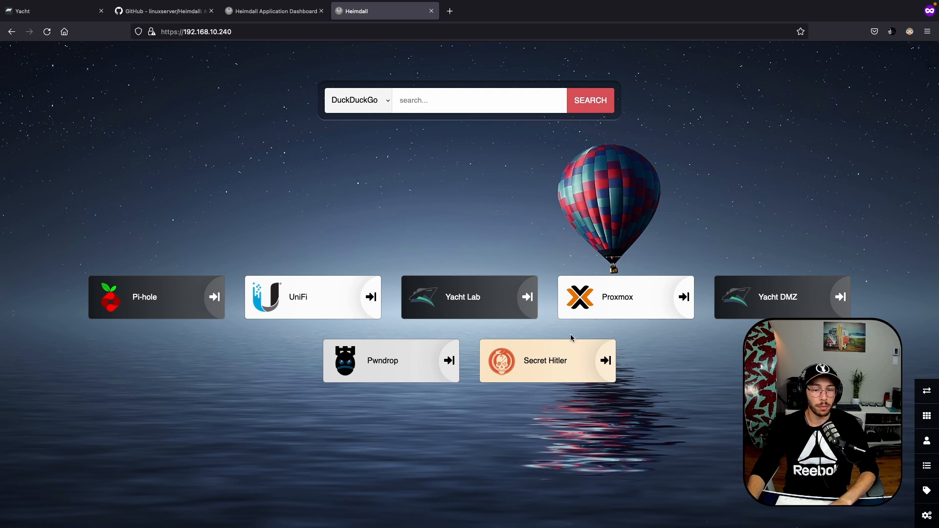
{"action": "left_click", "coordinate": [559, 371]}
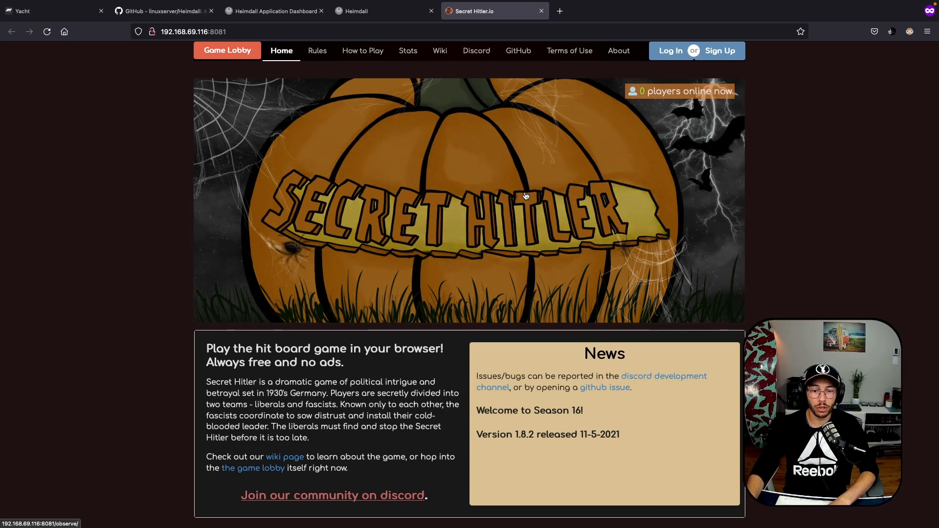
{"action": "left_click", "coordinate": [541, 12]}
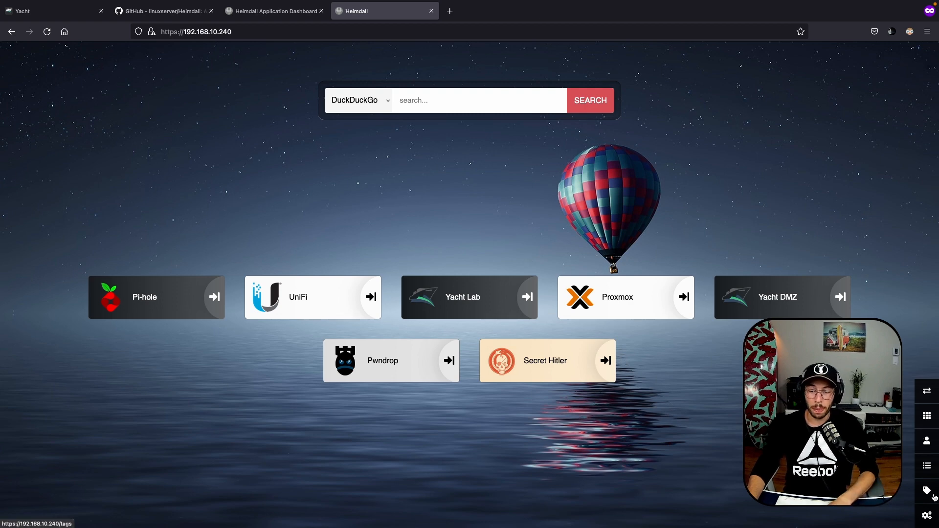
Review the Homepage Search option in Heimdall's settings without changing it, and check the search bar on the dashboard in a separate tab.
{"action": "left_click", "coordinate": [927, 517]}
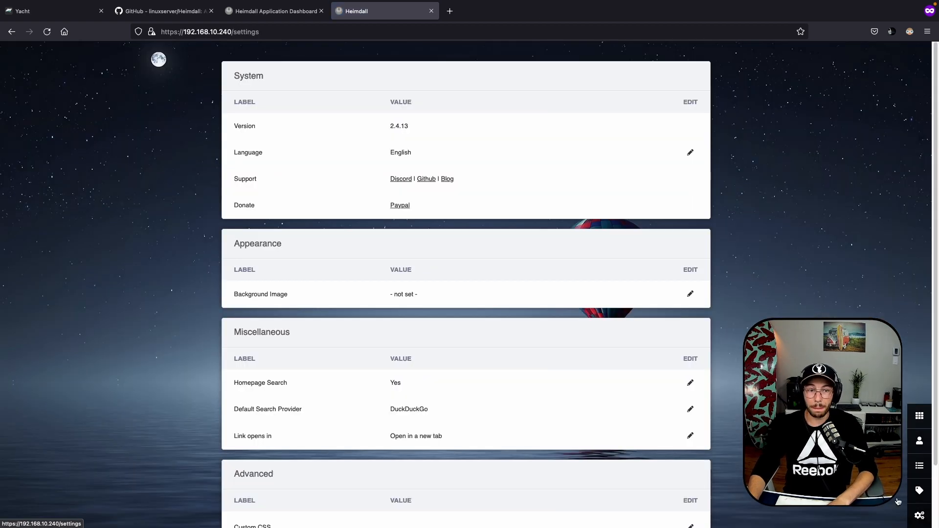
{"action": "scroll", "coordinate": [399, 217], "scroll_direction": "down", "scroll_amount": 3}
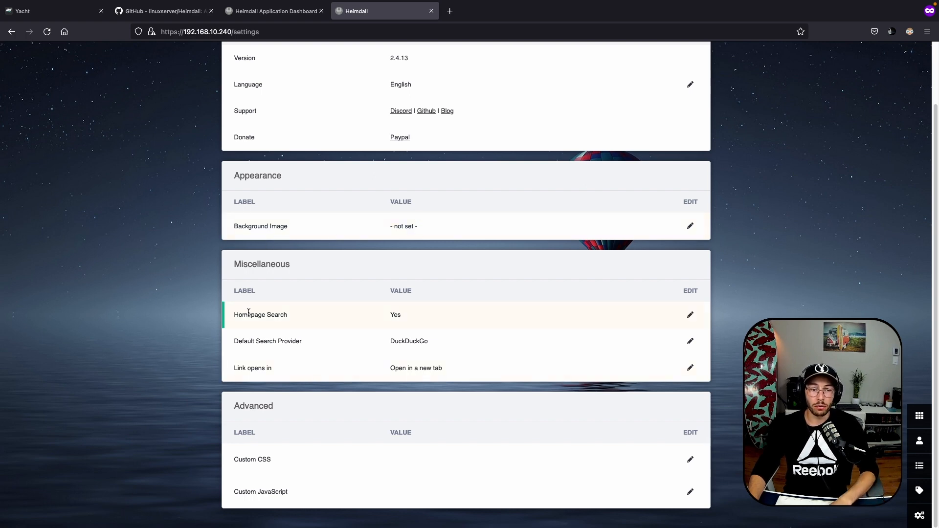
{"action": "left_click", "coordinate": [690, 314]}
{"action": "left_click", "coordinate": [579, 335]}
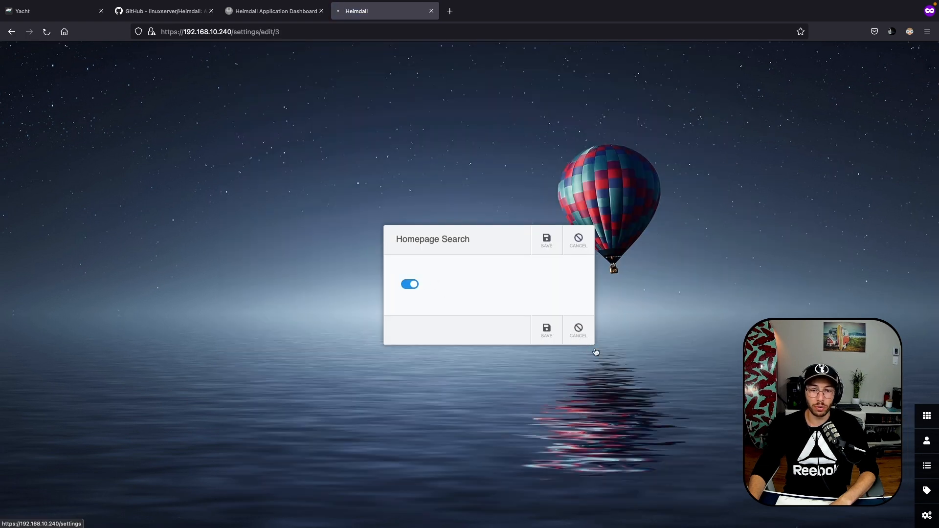
{"action": "left_click", "coordinate": [158, 59]}
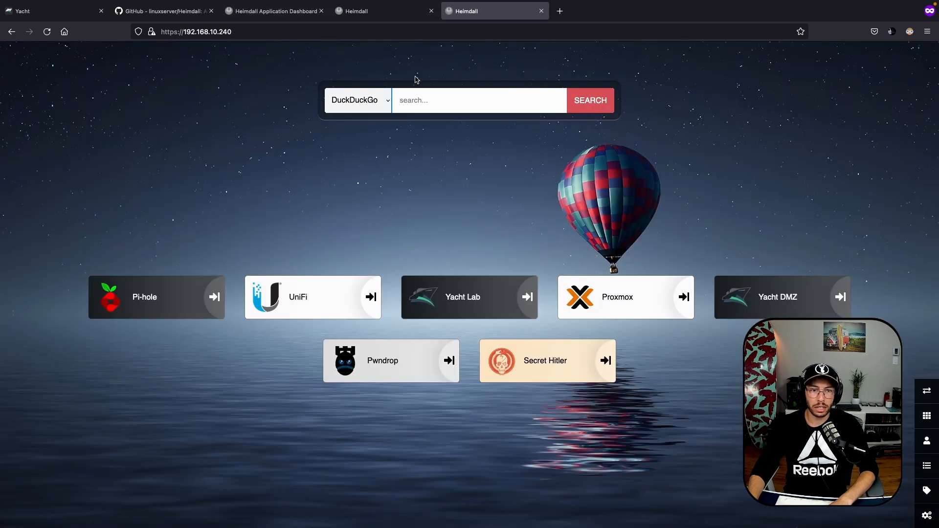
{"action": "left_click", "coordinate": [386, 12]}
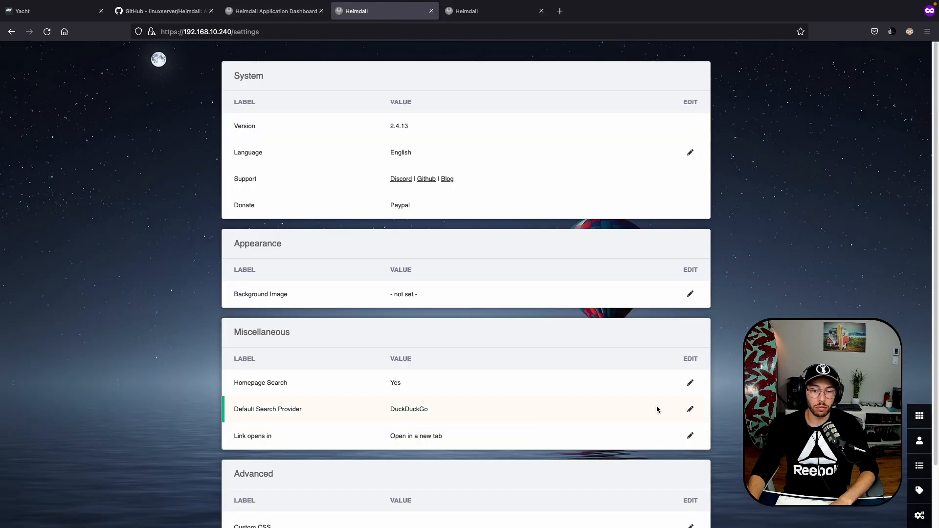
Review the available choices for Heimdall's Default Search Provider and cancel without changing the setting.
{"action": "left_click", "coordinate": [688, 411]}
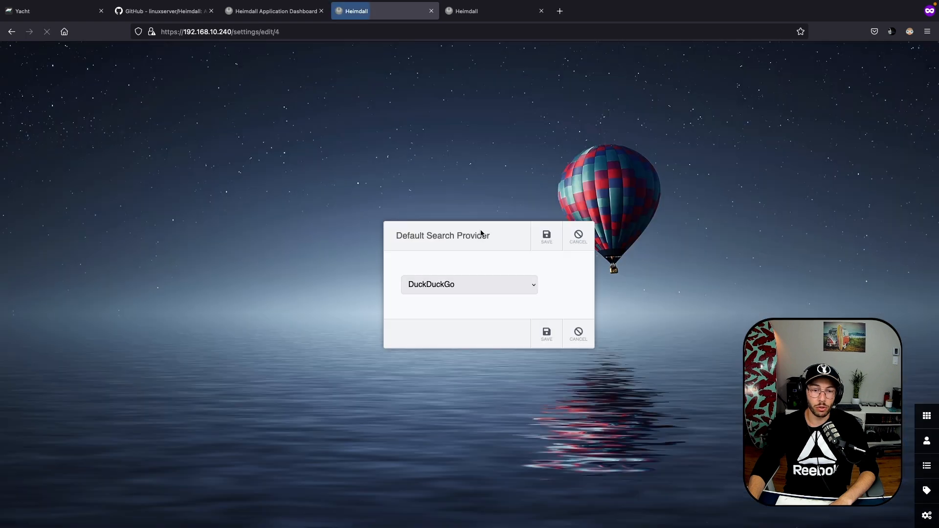
{"action": "left_click", "coordinate": [457, 287]}
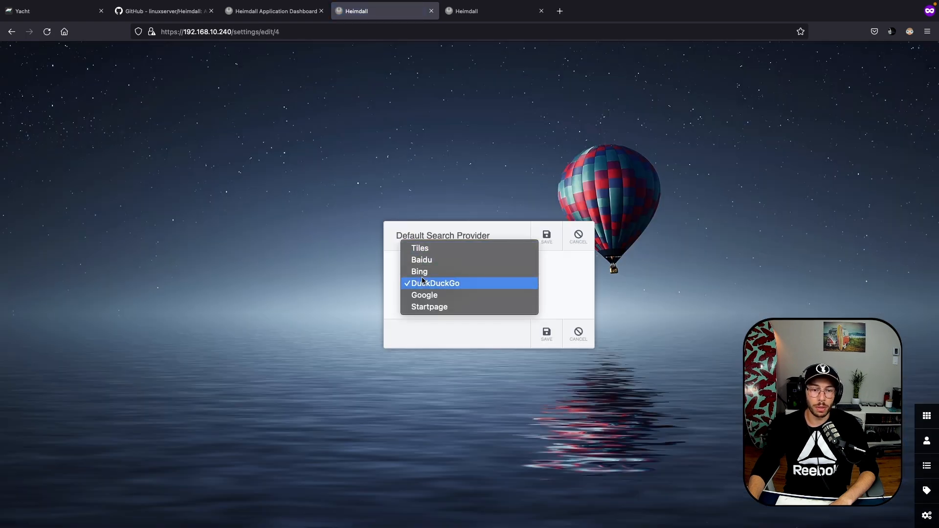
{"action": "left_click", "coordinate": [717, 291]}
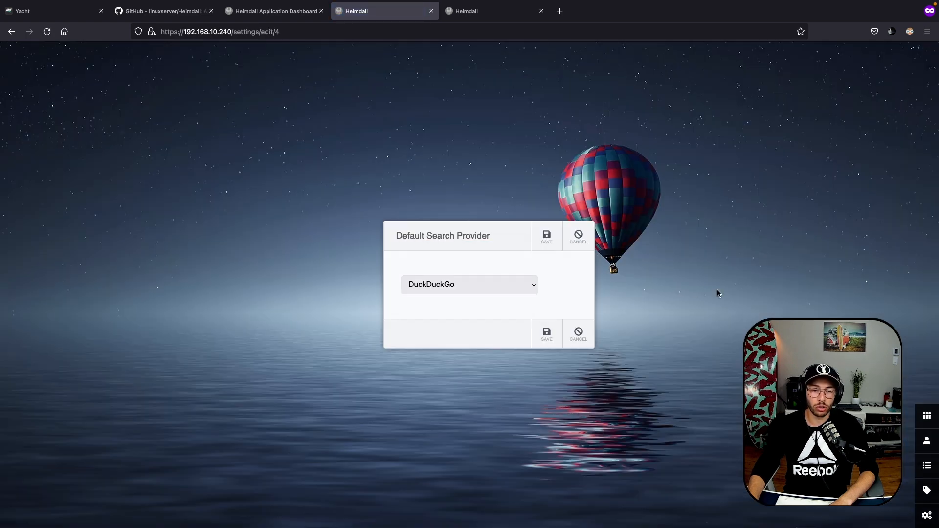
{"action": "left_click", "coordinate": [580, 336]}
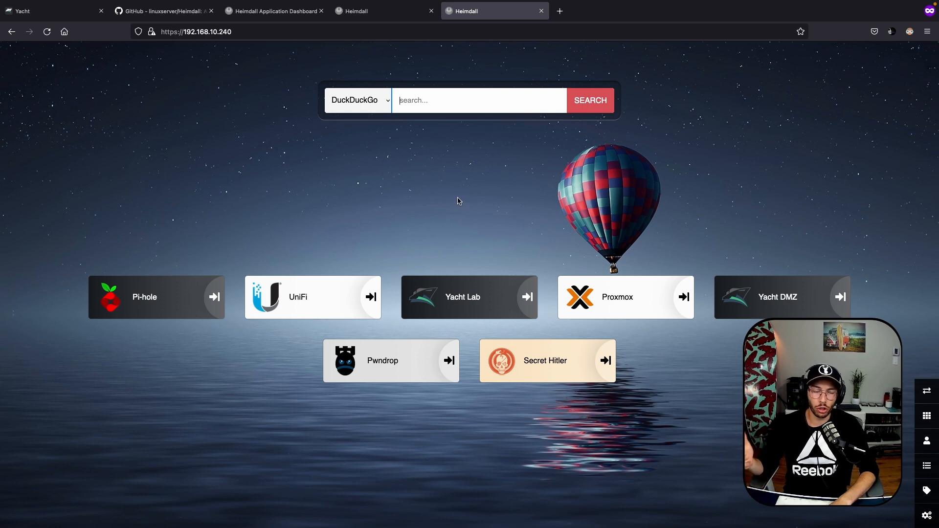
Close the extra dashboard tab and load the browser's home page in a new tab to show the Heimdall dashboard.
{"action": "key", "text": "ctrl+w"}
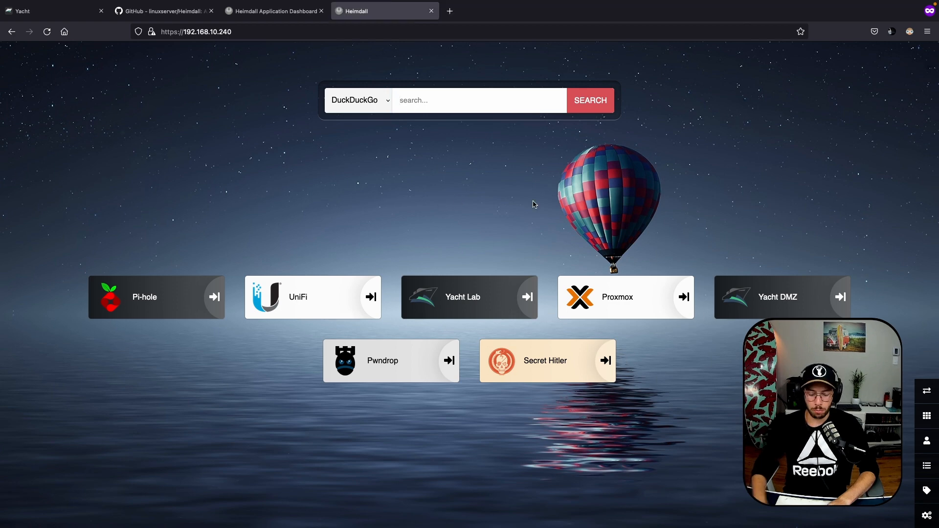
{"action": "key", "text": "ctrl+t"}
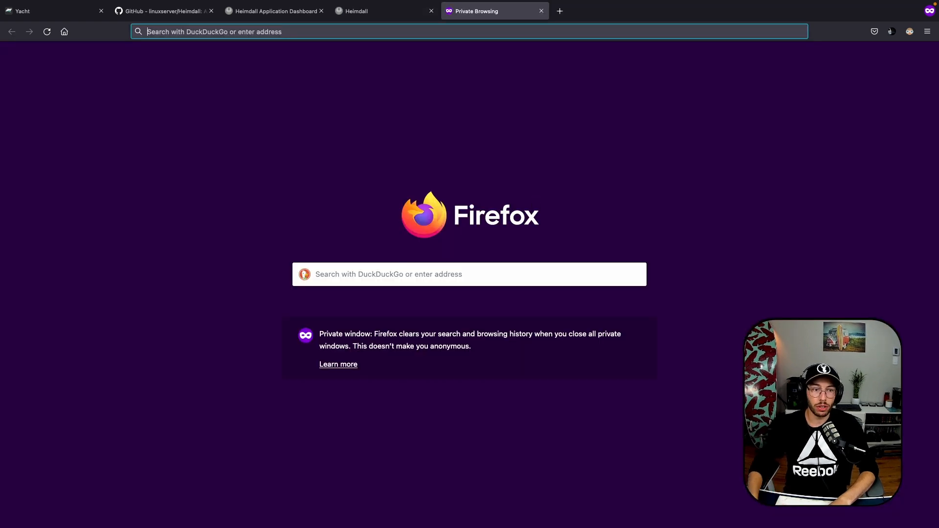
{"action": "left_click", "coordinate": [65, 31]}
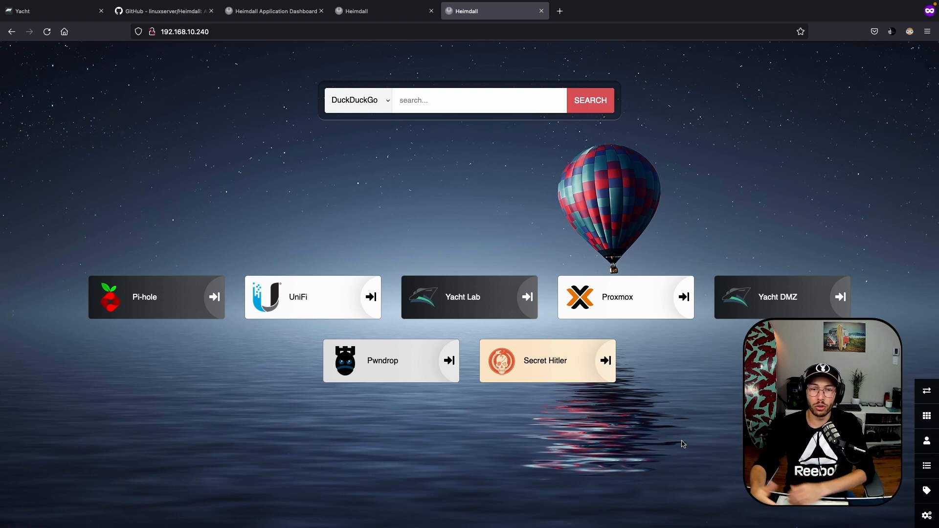
Start a new entry from Heimdall's application list and browse the available application types without choosing one.
{"action": "left_click", "coordinate": [926, 467]}
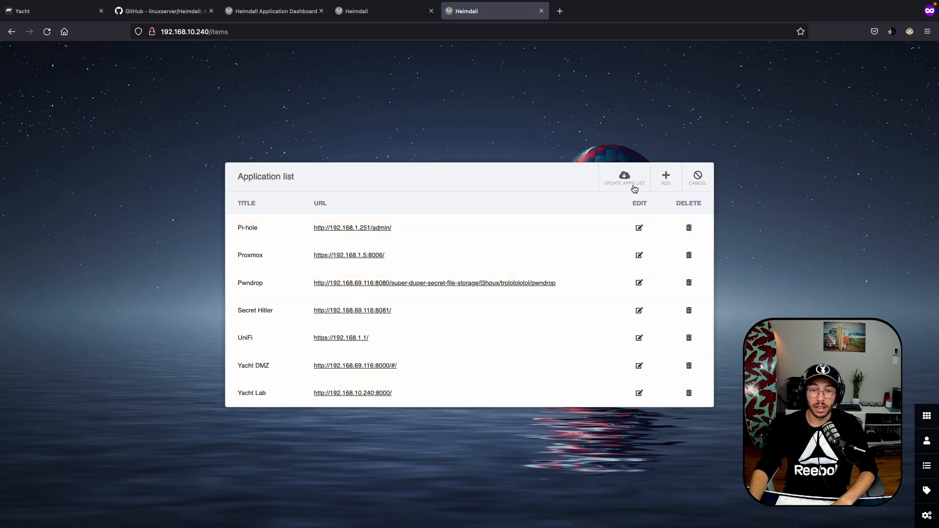
{"action": "left_click", "coordinate": [666, 178]}
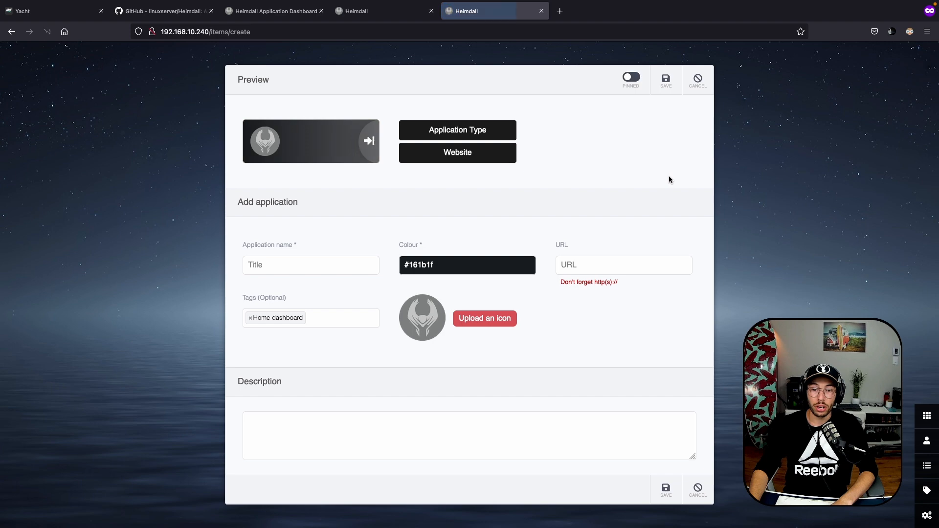
{"action": "left_click", "coordinate": [610, 264]}
{"action": "left_click", "coordinate": [459, 132]}
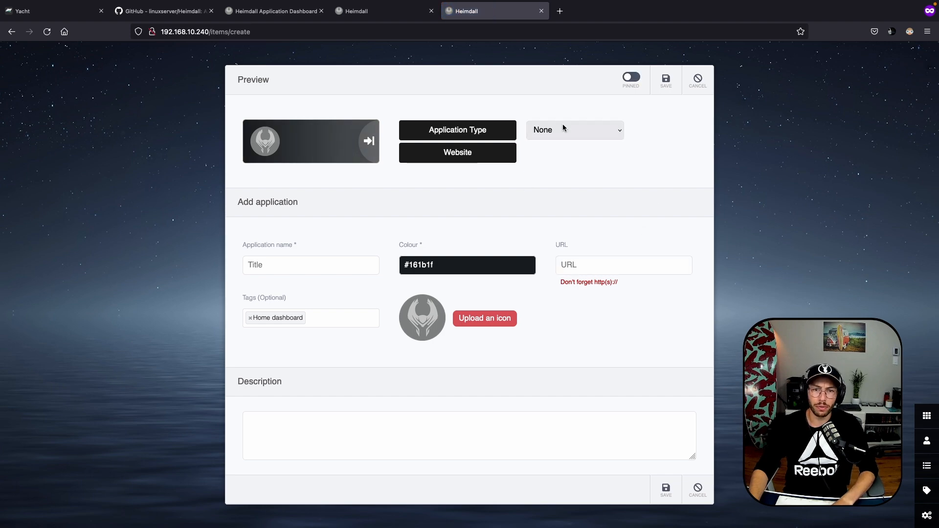
{"action": "left_click", "coordinate": [561, 127]}
{"action": "scroll", "coordinate": [589, 260], "scroll_direction": "down", "scroll_amount": 8}
{"action": "scroll", "coordinate": [589, 260], "scroll_direction": "down", "scroll_amount": 6}
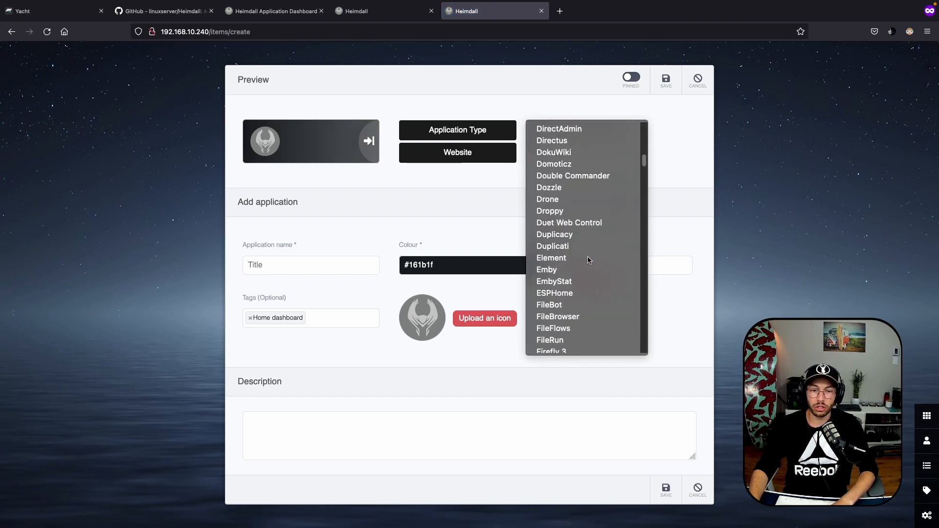
{"action": "scroll", "coordinate": [589, 260], "scroll_direction": "down", "scroll_amount": 2}
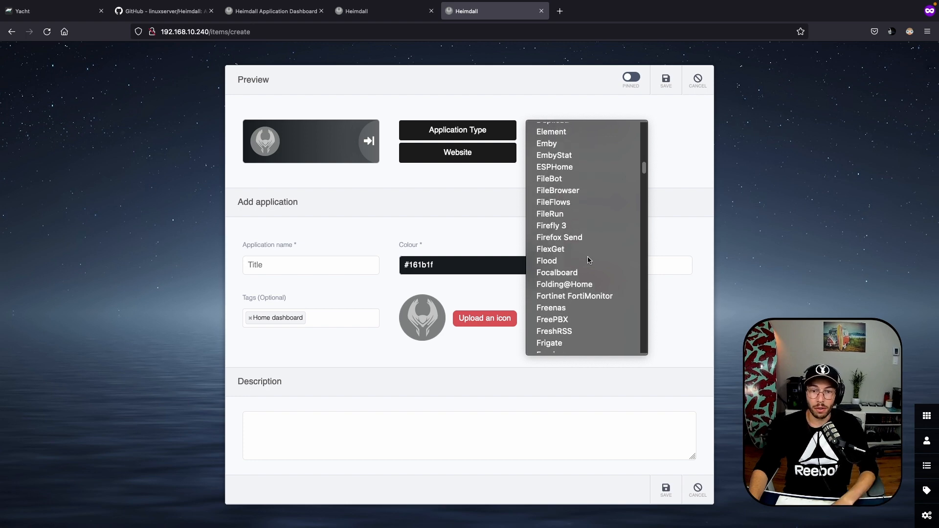
{"action": "left_click", "coordinate": [698, 134]}
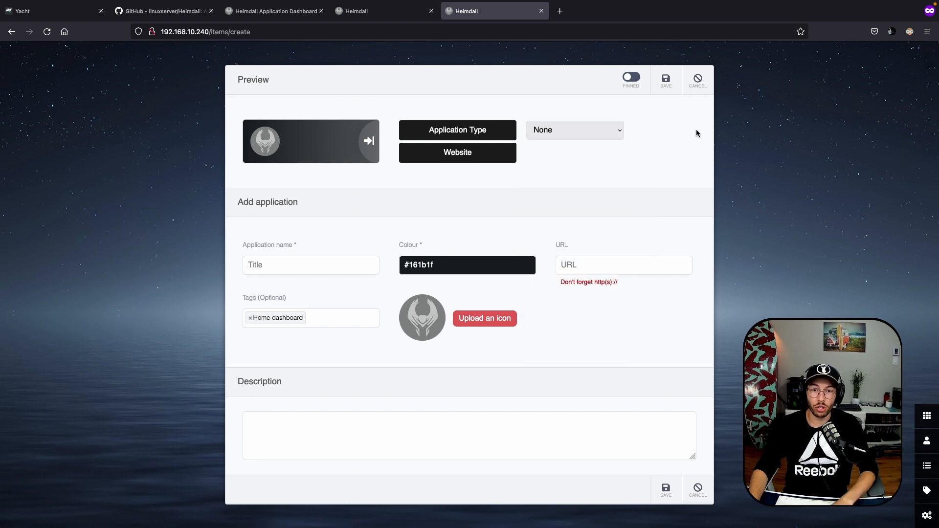
Look at the new entry's URL field, cancel the entry, and return to the Heimdall dashboard.
{"action": "left_click", "coordinate": [613, 263]}
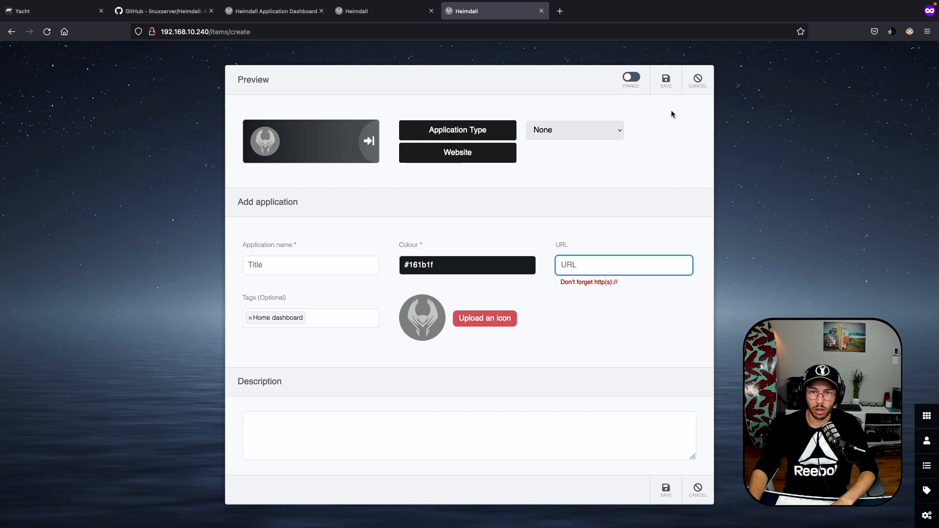
{"action": "left_click", "coordinate": [698, 80]}
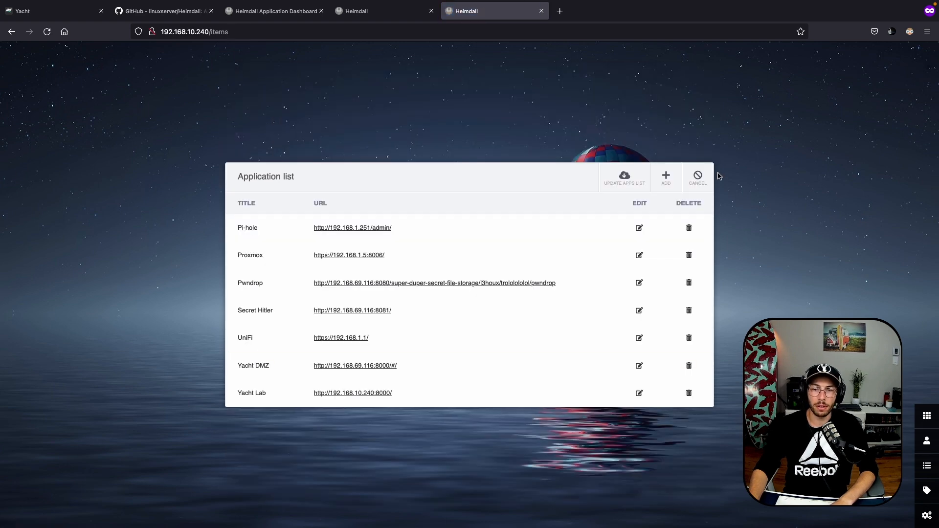
{"action": "left_click", "coordinate": [927, 419]}
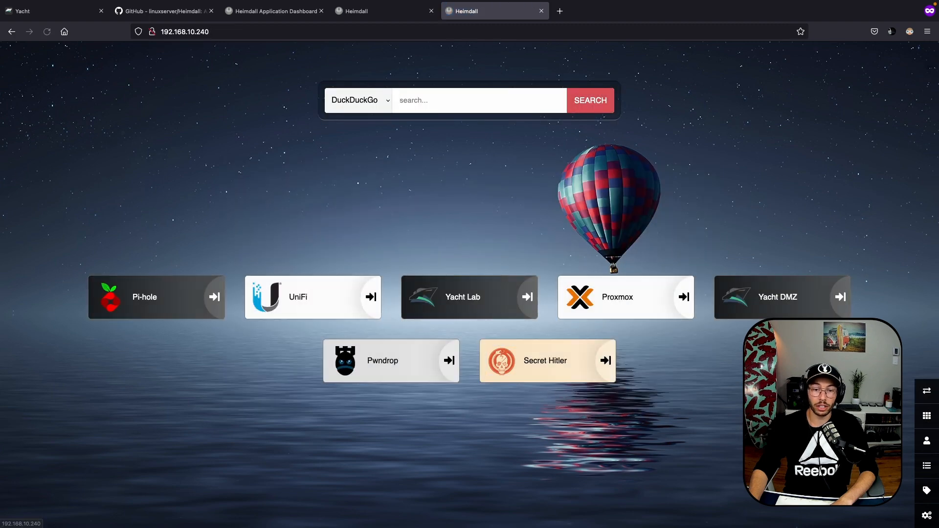